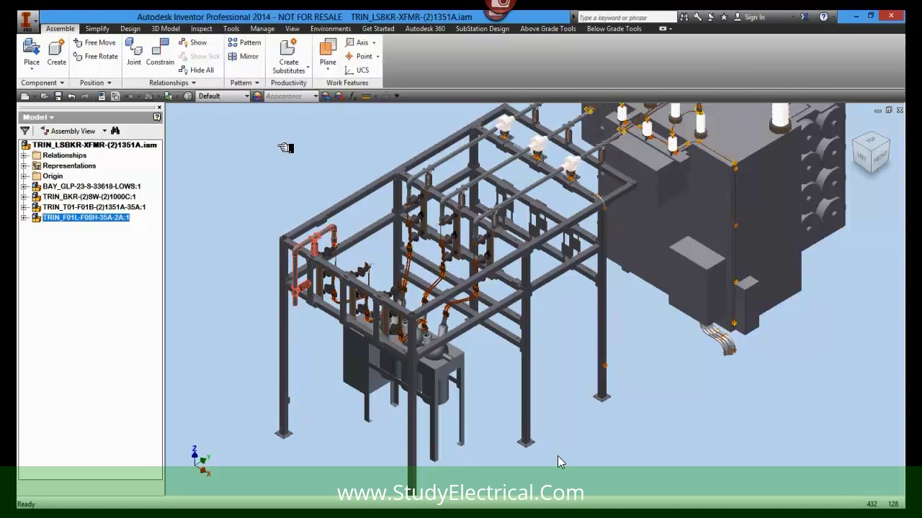
- Pattern the component in 3 columns at 3'-6" spacing along the reversed Origin X axis
left_click(248, 43)
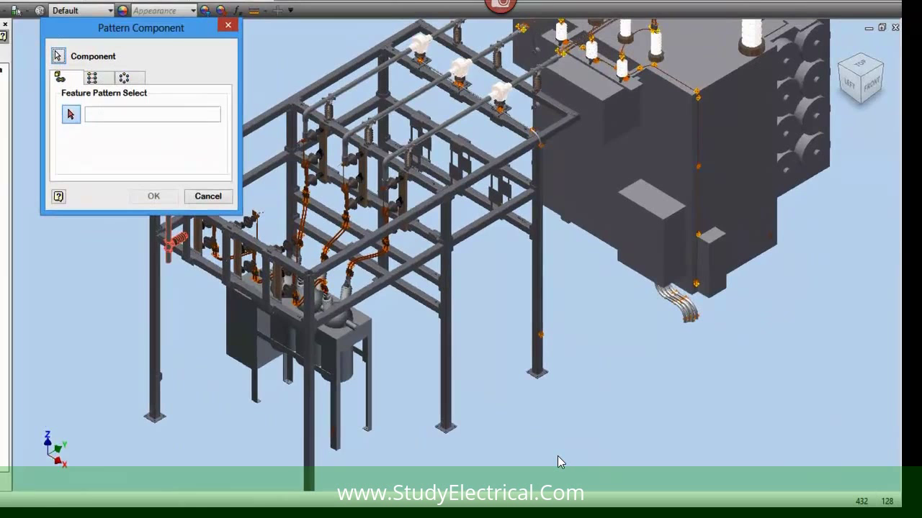
left_click(235, 151)
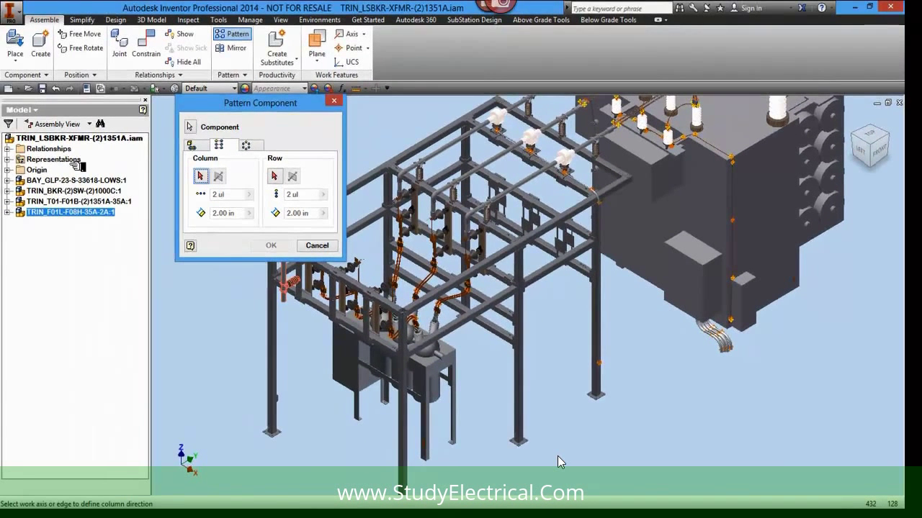
left_click(8, 170)
left_click(47, 212)
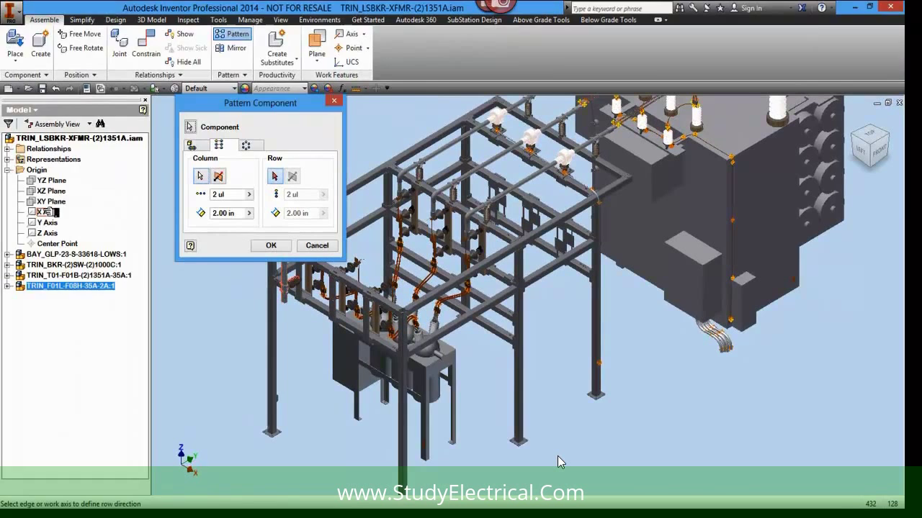
left_click(78, 108)
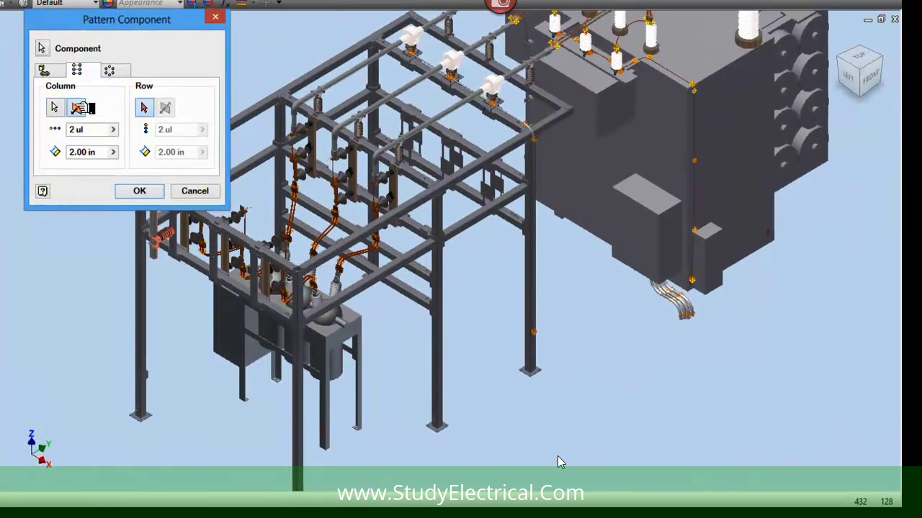
left_click(113, 130)
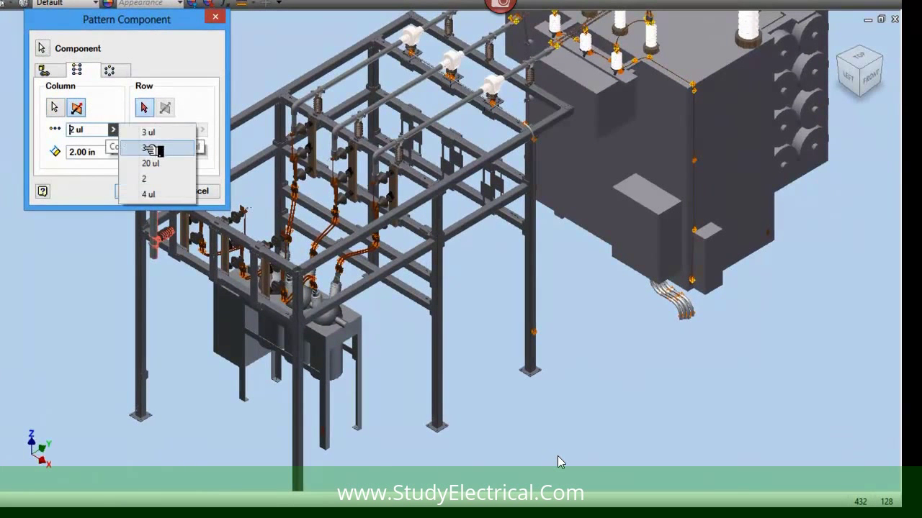
left_click(146, 147)
left_click(113, 152)
left_click(152, 176)
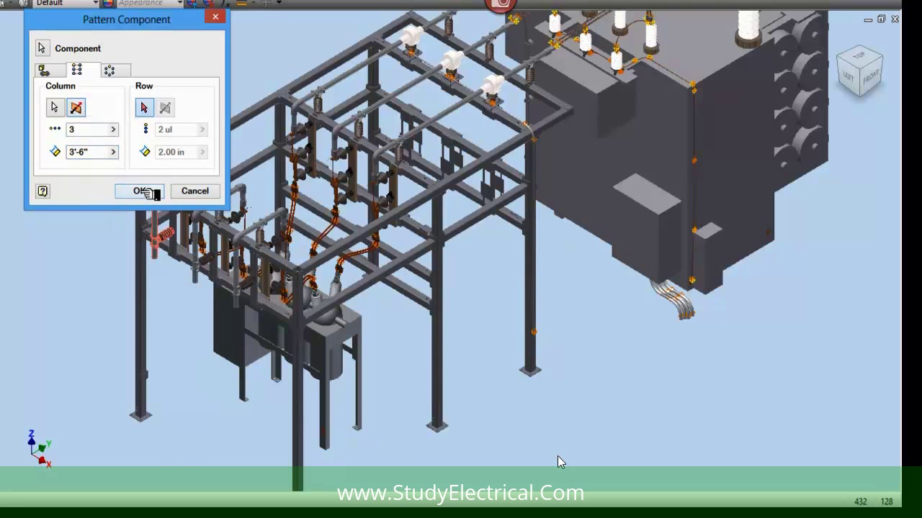
left_click(144, 191)
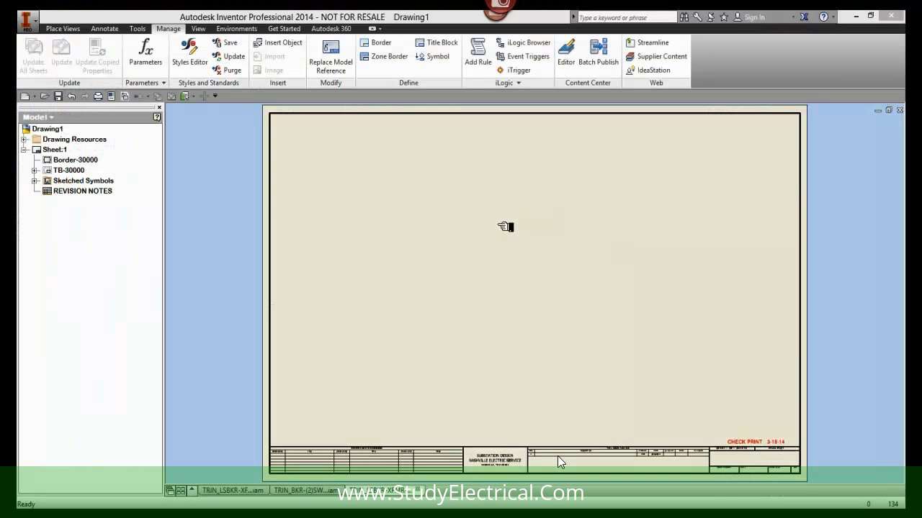
- Place a Top base view of the bay assembly at 1/4"=1' on the sheet
right_click(506, 226)
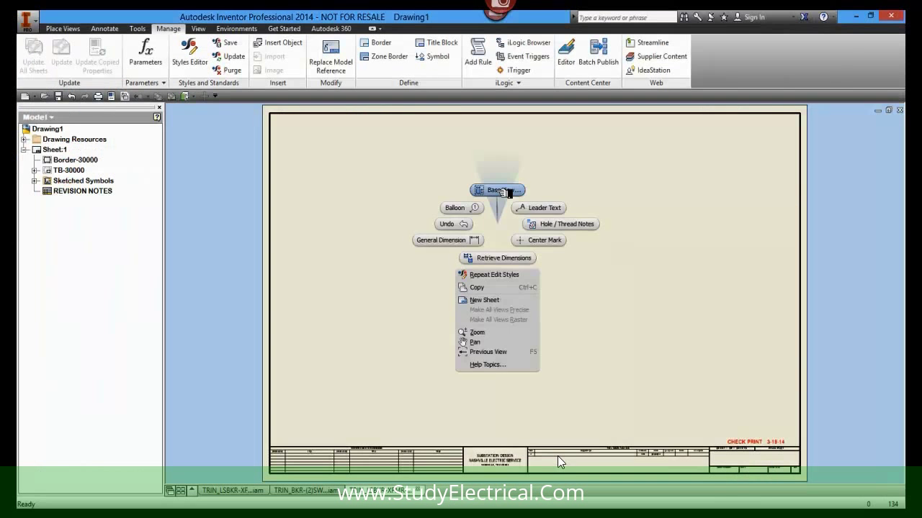
left_click(504, 191)
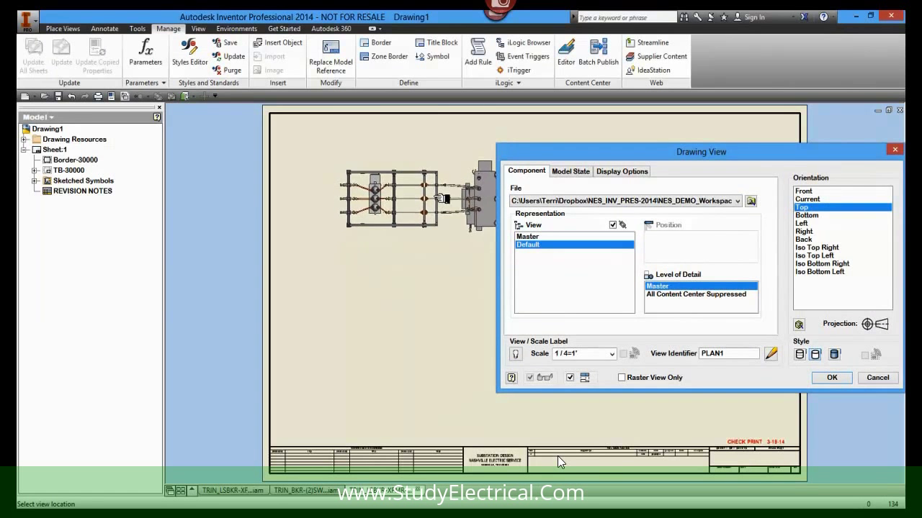
left_click(441, 198)
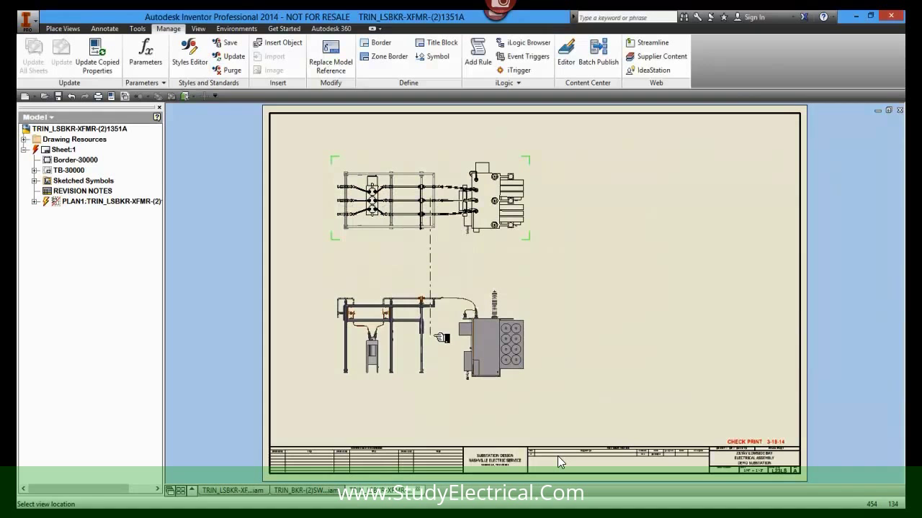
- Project an elevation view directly below the plan view
left_click(442, 337)
right_click(441, 337)
left_click(411, 385)
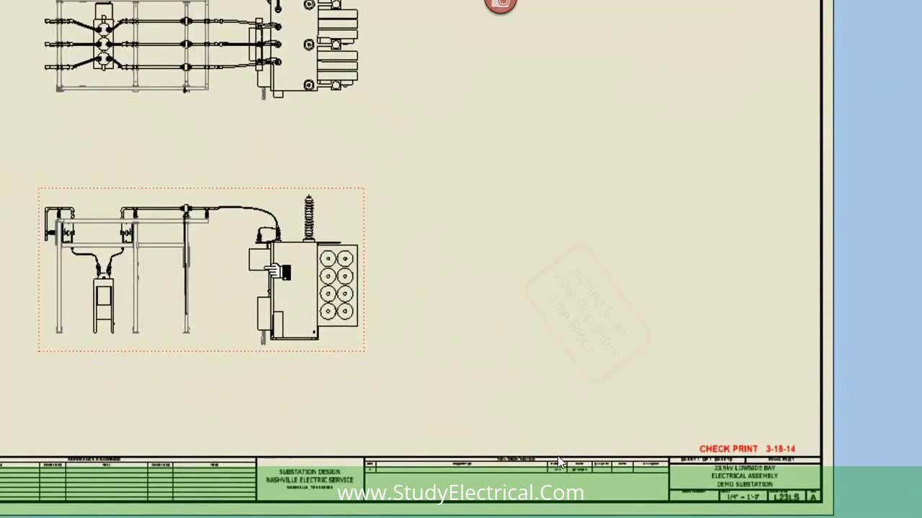
- Add a general dimension to the plan view's base rail
scroll(268, 199, "up", 3)
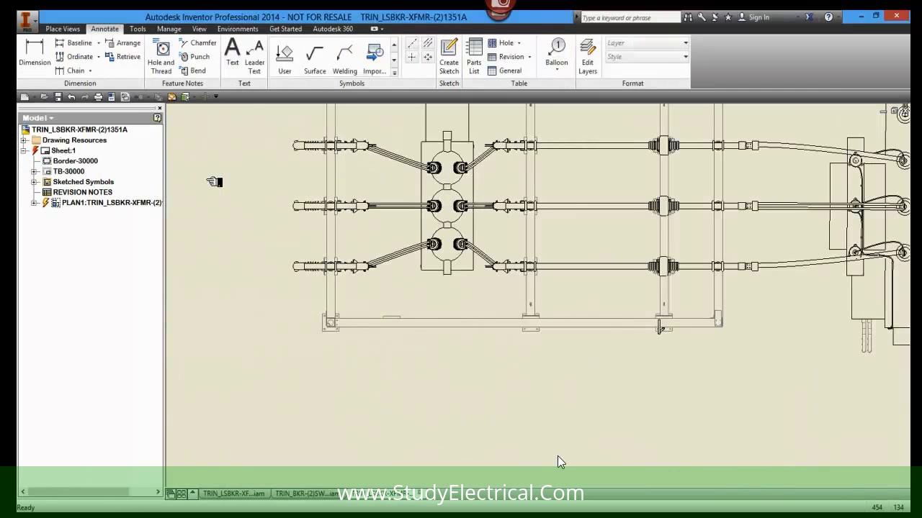
right_click(269, 199)
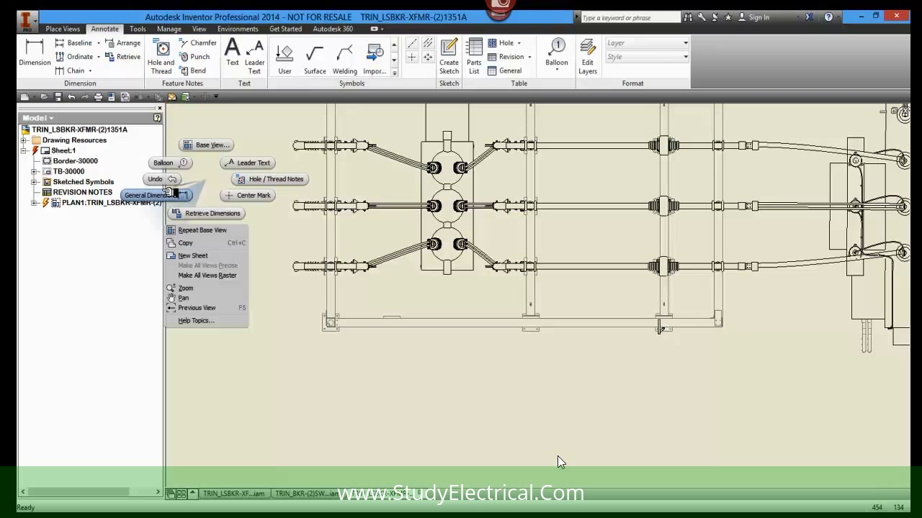
left_click(172, 195)
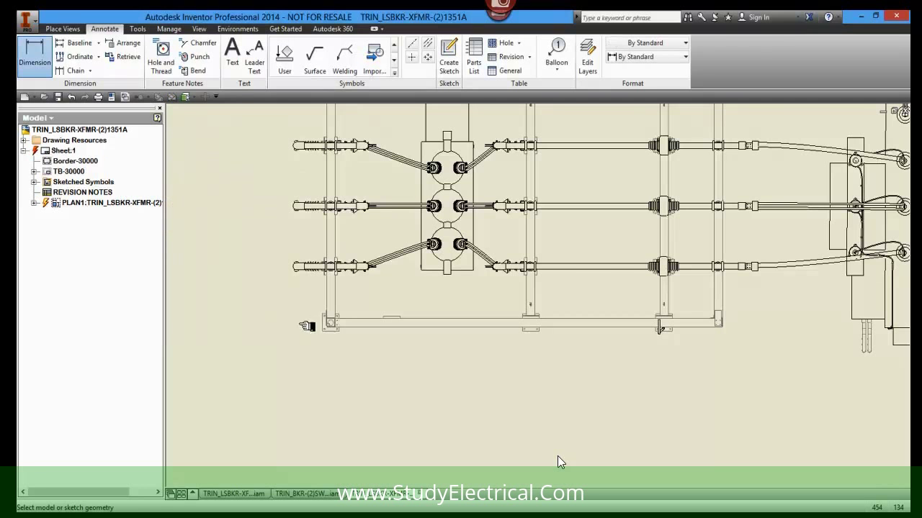
left_click(325, 322)
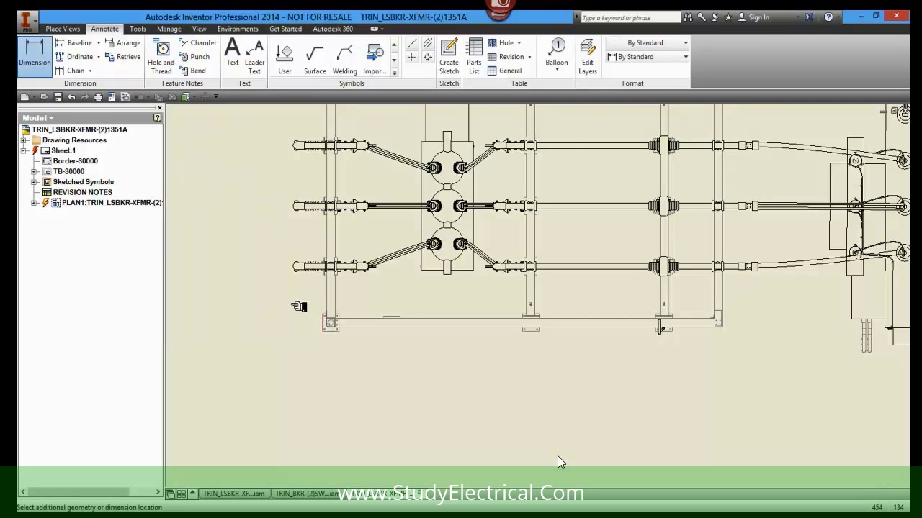
- Balloon the end terminal, next part and upper breaker as B-107, E-01 and PF0H
scroll(295, 307, "up", 2)
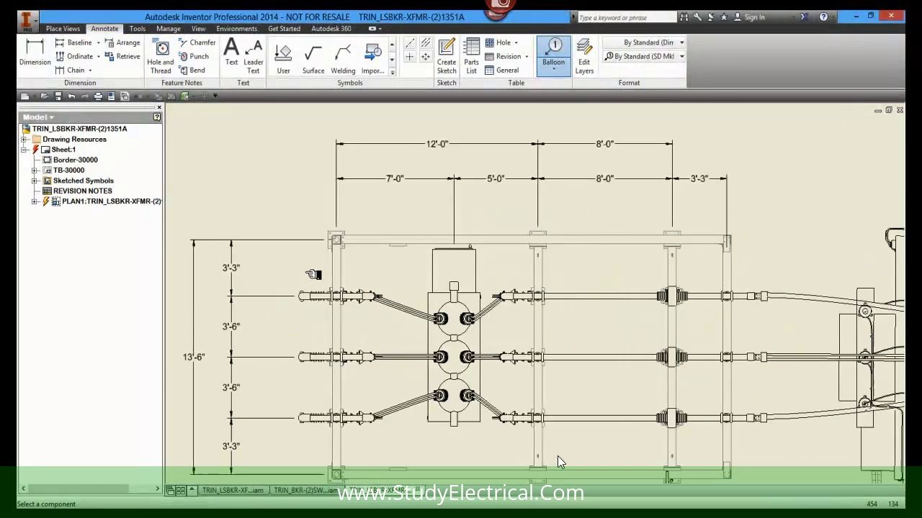
scroll(311, 274, "up", 2)
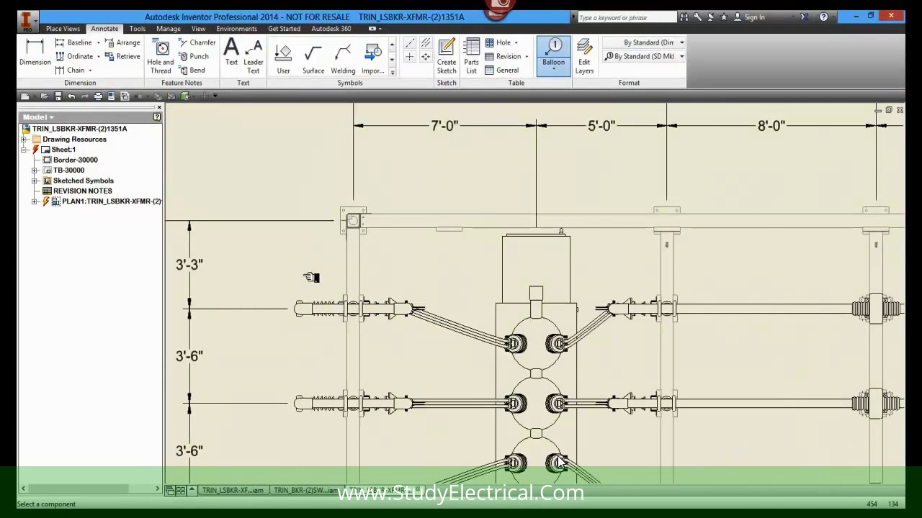
left_click(306, 308)
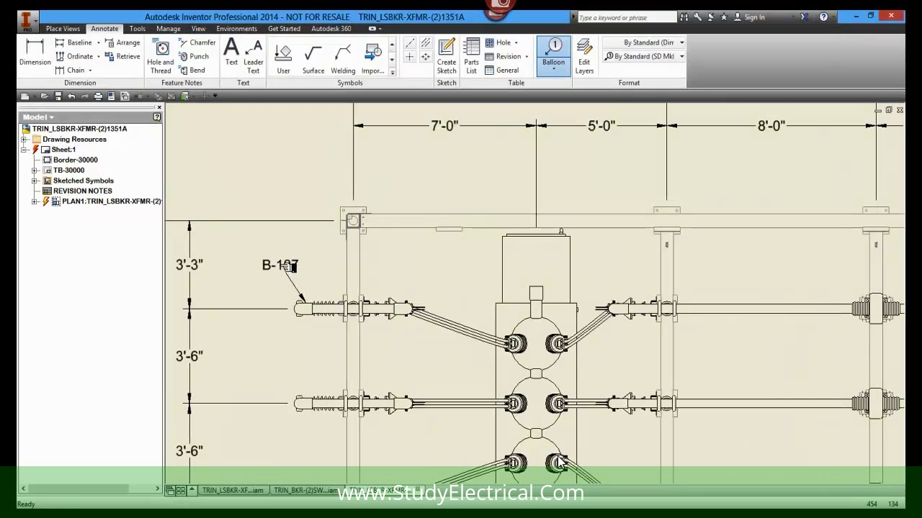
right_click(288, 265)
left_click(335, 266)
left_click(322, 318)
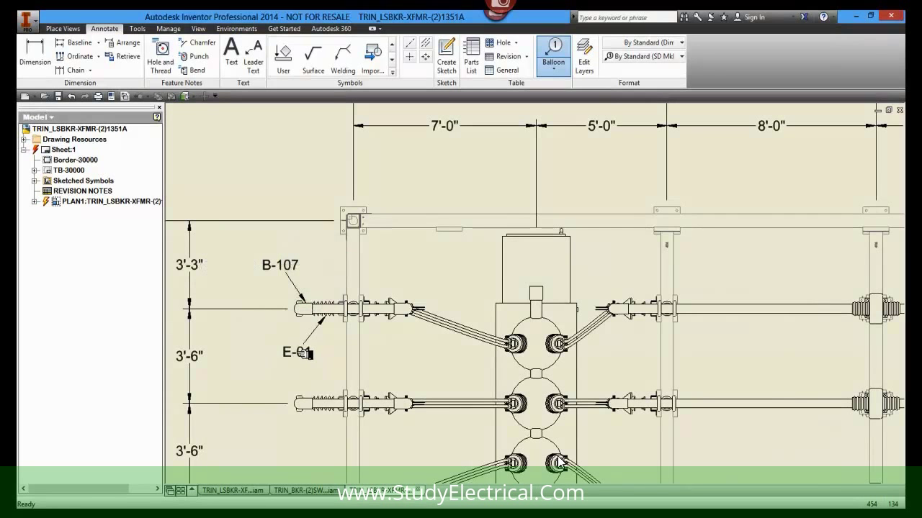
right_click(305, 352)
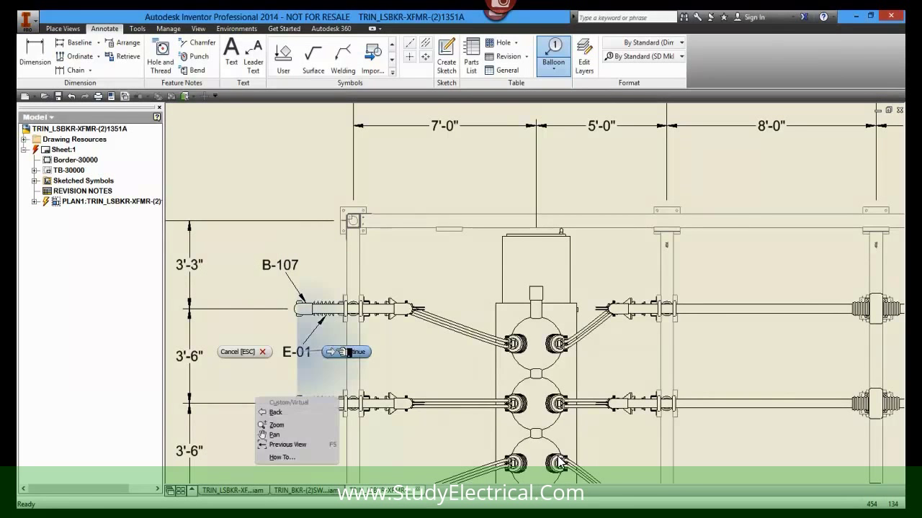
left_click(340, 351)
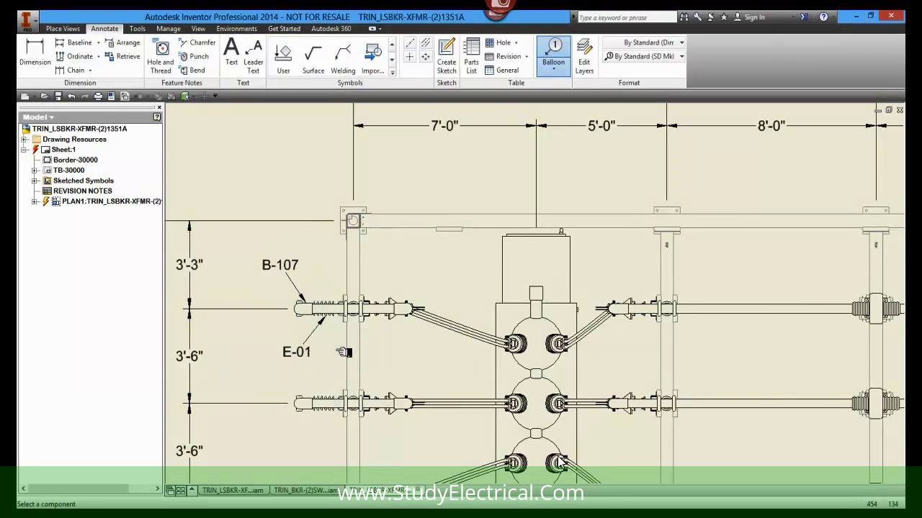
left_click(398, 301)
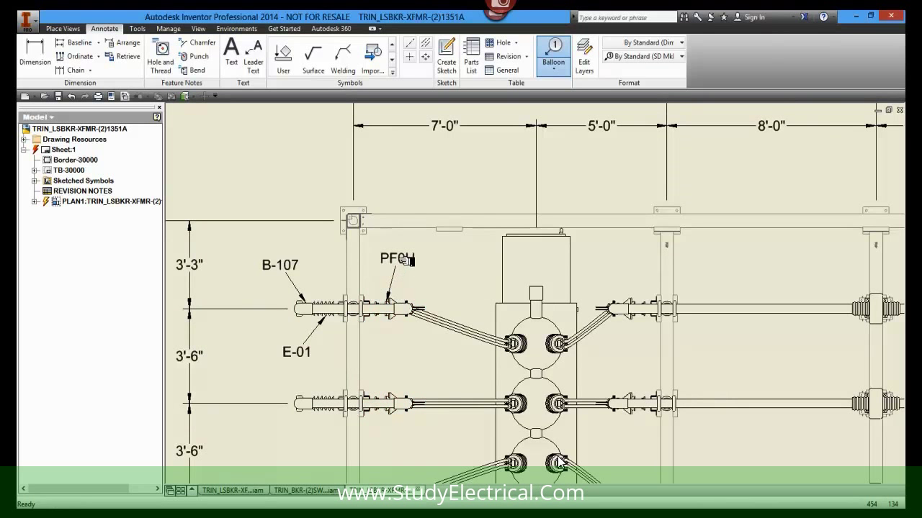
right_click(406, 260)
left_click(440, 260)
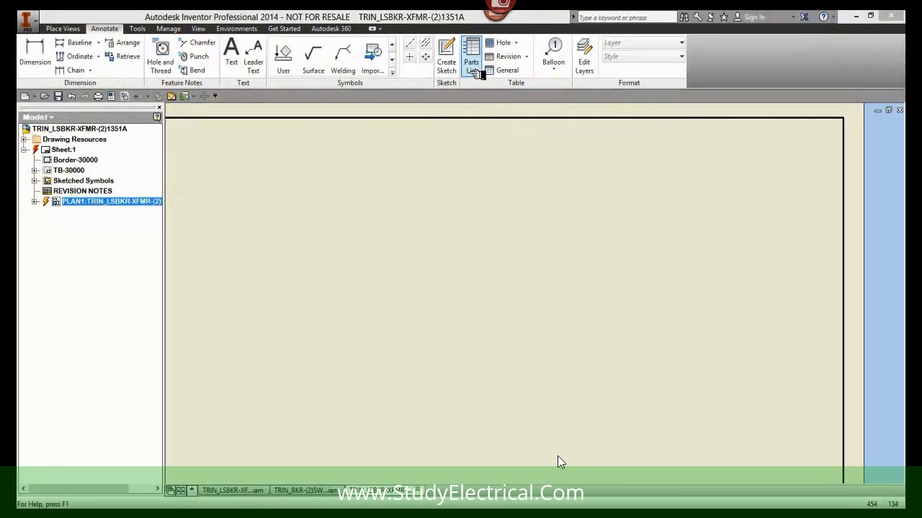
- Start inserting a parts list on the drawing sheet
left_click(478, 63)
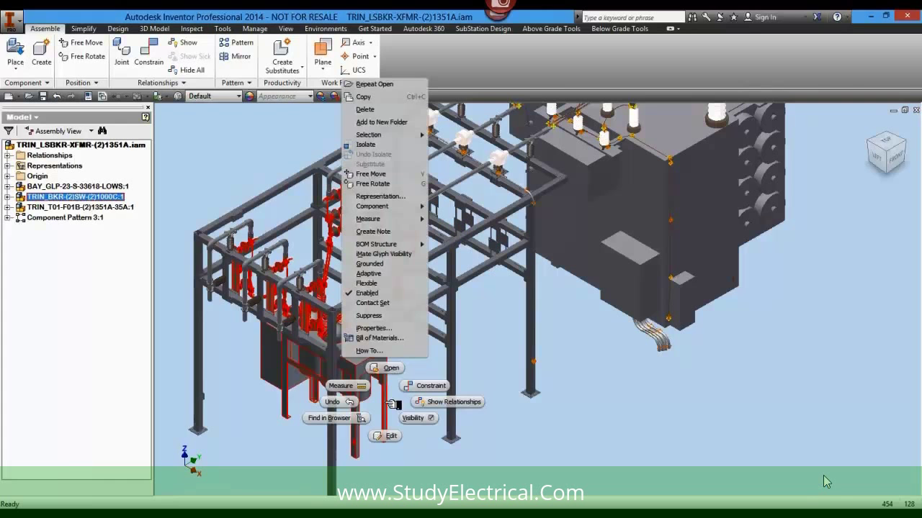
- Open the TRIN_BKR-(2)SW-POST subassembly and review its bill of materials
key("Return")
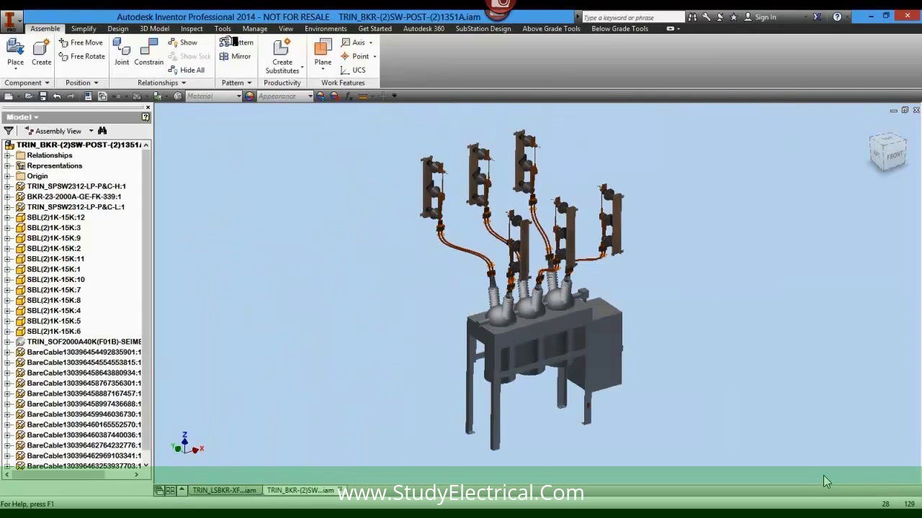
left_click(257, 29)
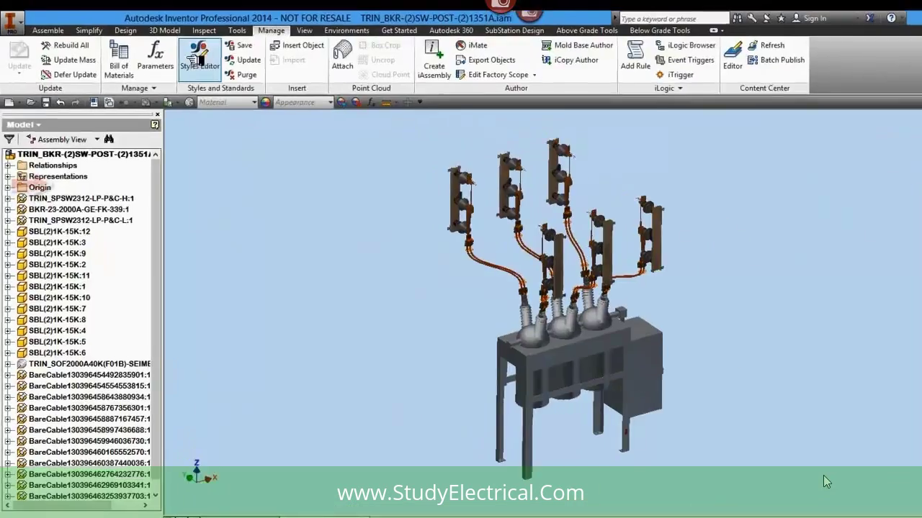
left_click(99, 58)
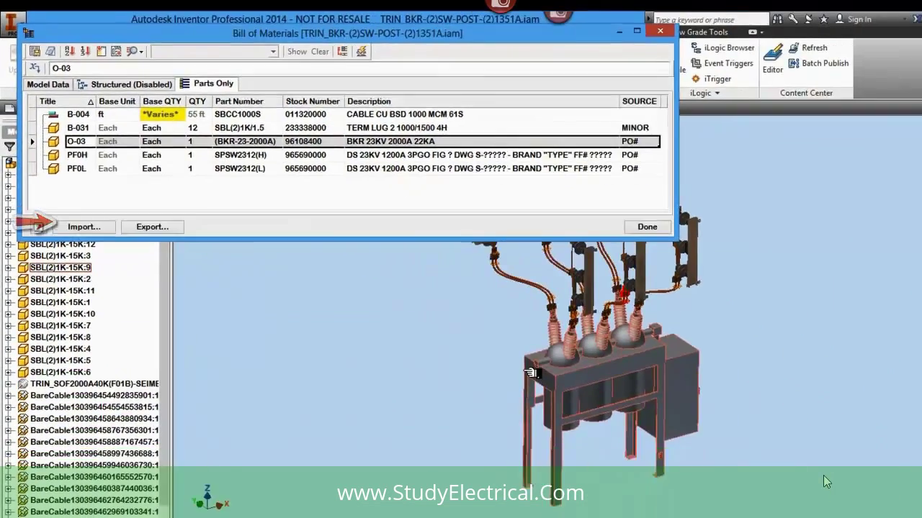
left_click(823, 289)
- Replace the low-side switch with TRIN_SPSW2312(F01L)-LP-POST.ipt and select the high-side switch
right_click(869, 292)
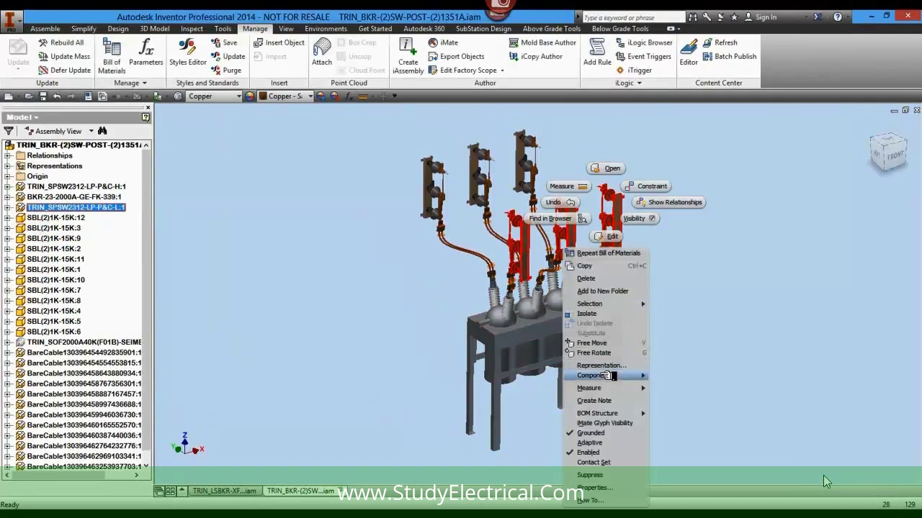
mouse_move(609, 376)
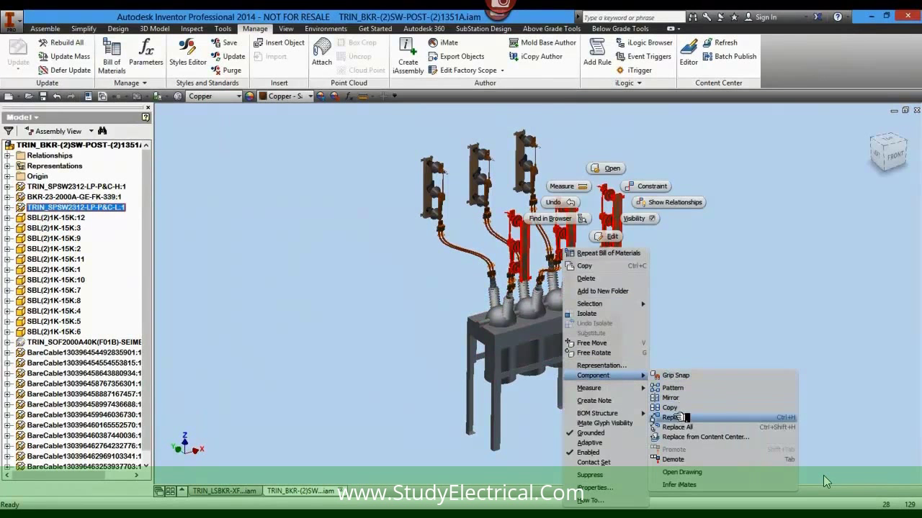
left_click(677, 418)
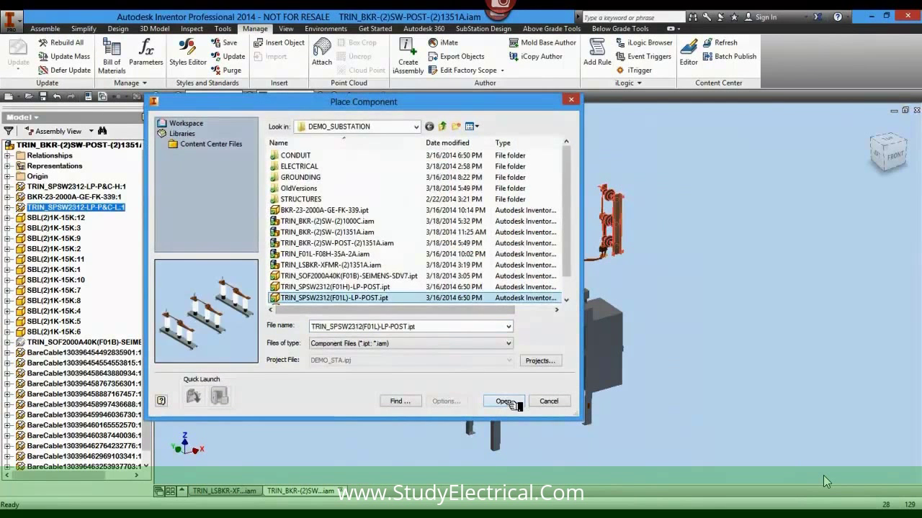
left_click(503, 401)
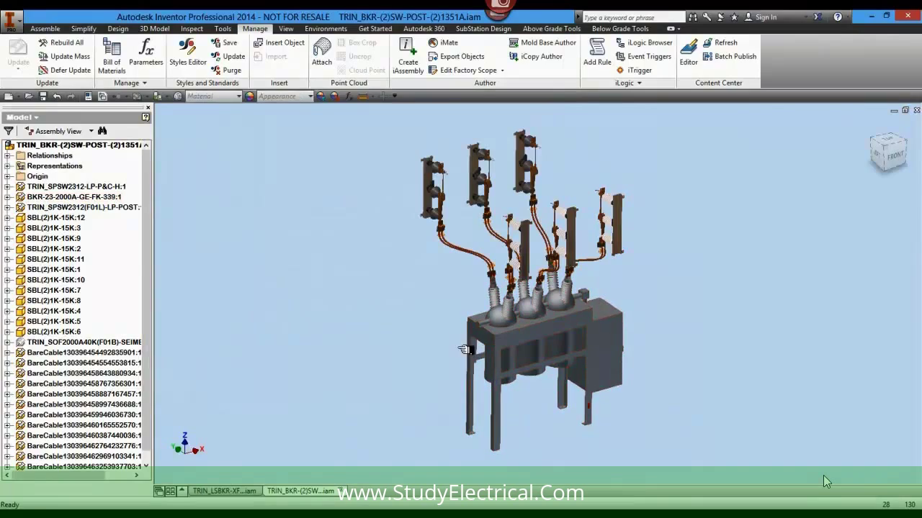
left_click(427, 193)
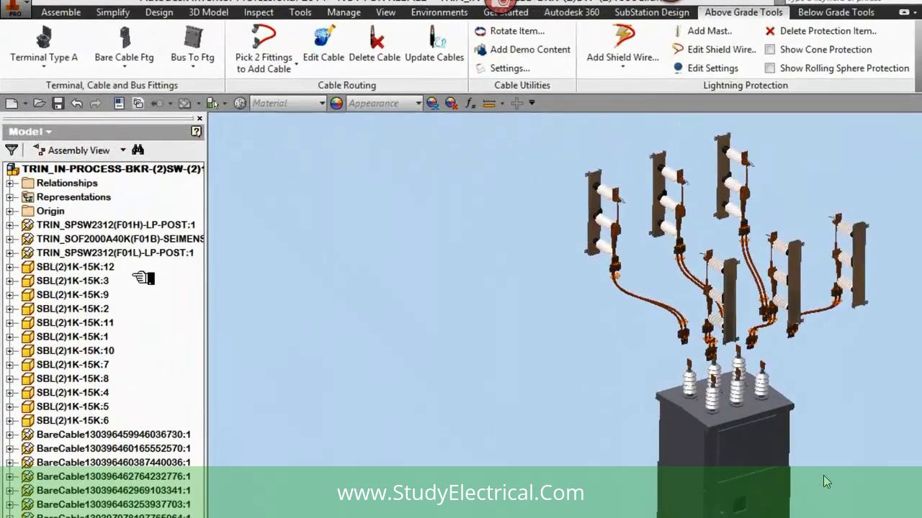
- Replace all instances of lug SBL(2)1K-15K:12 with SBL(2)13514H-NEW.ipt
left_click(85, 224)
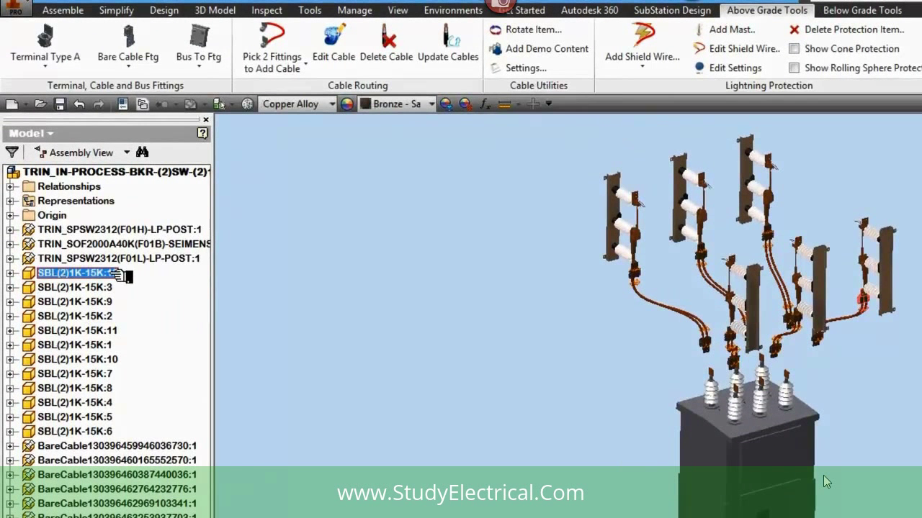
right_click(114, 275)
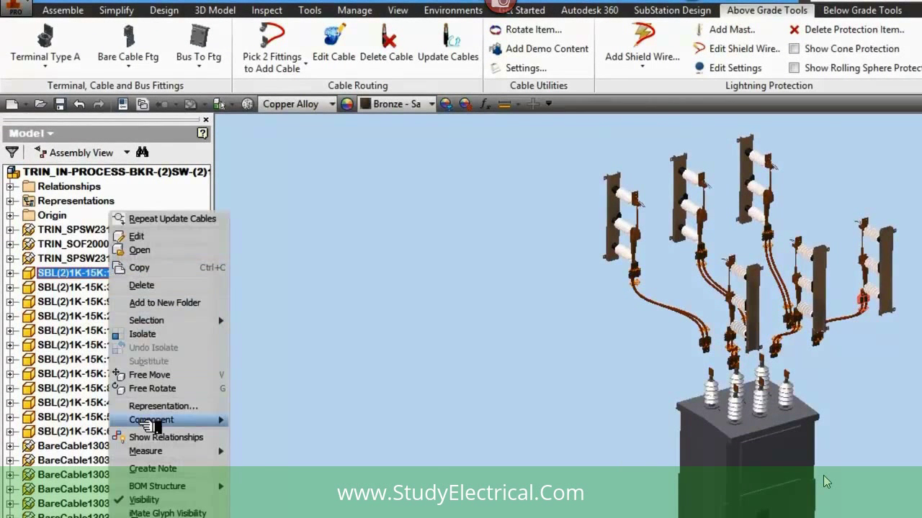
mouse_move(148, 420)
left_click(266, 493)
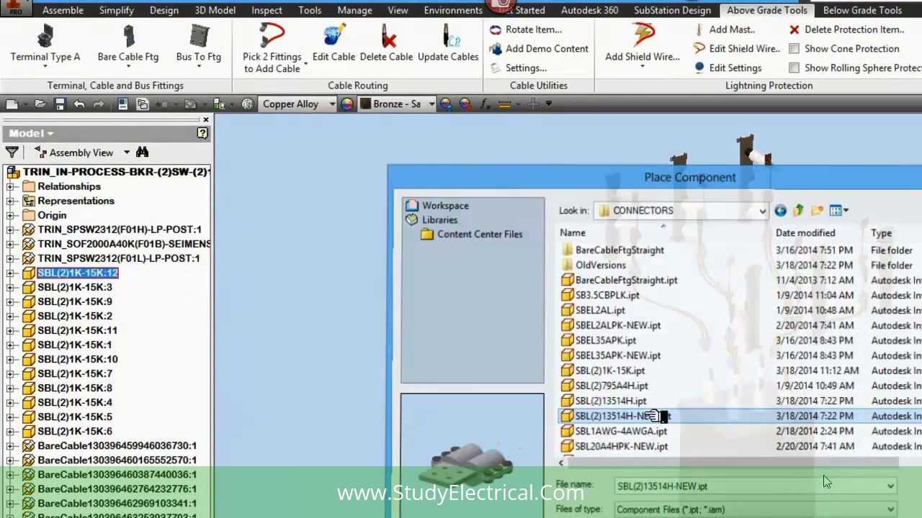
double_click(655, 416)
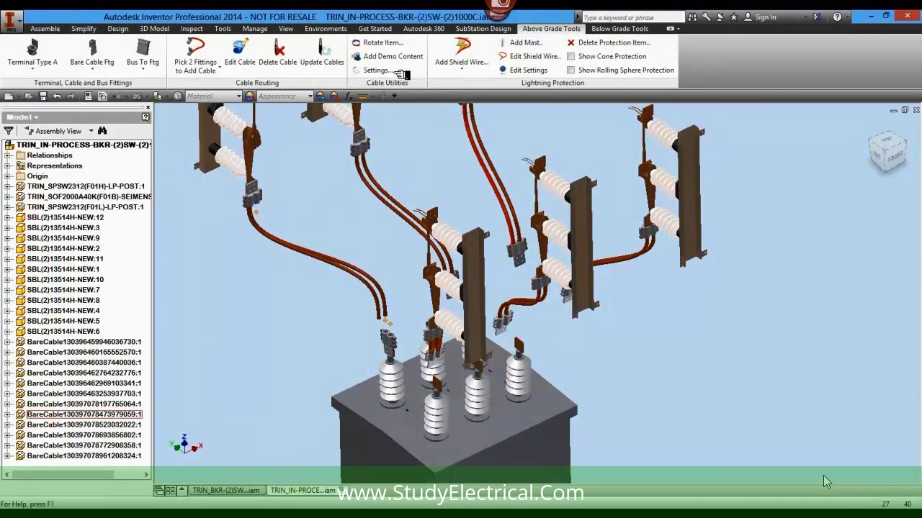
- Resize the cable to CABLE AAC BARE 1351.5 KCM 61 and open the bill of materials
left_click(242, 55)
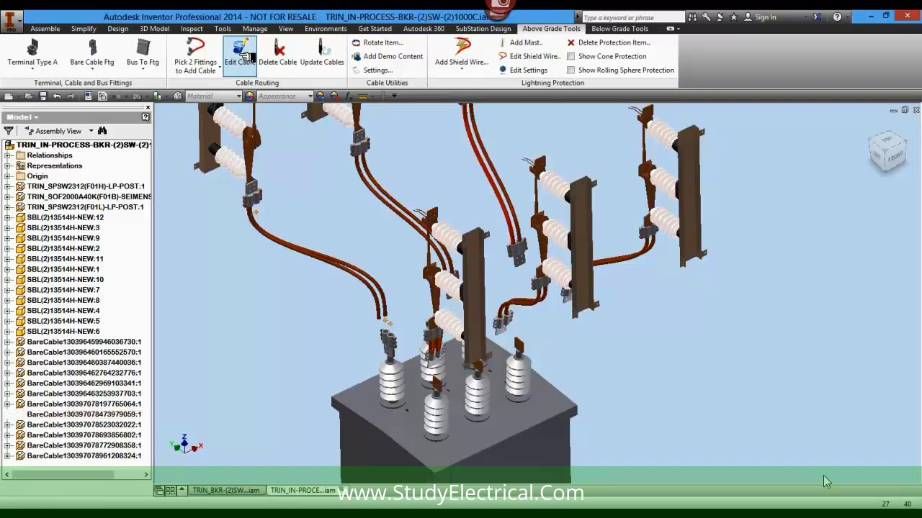
left_click(367, 274)
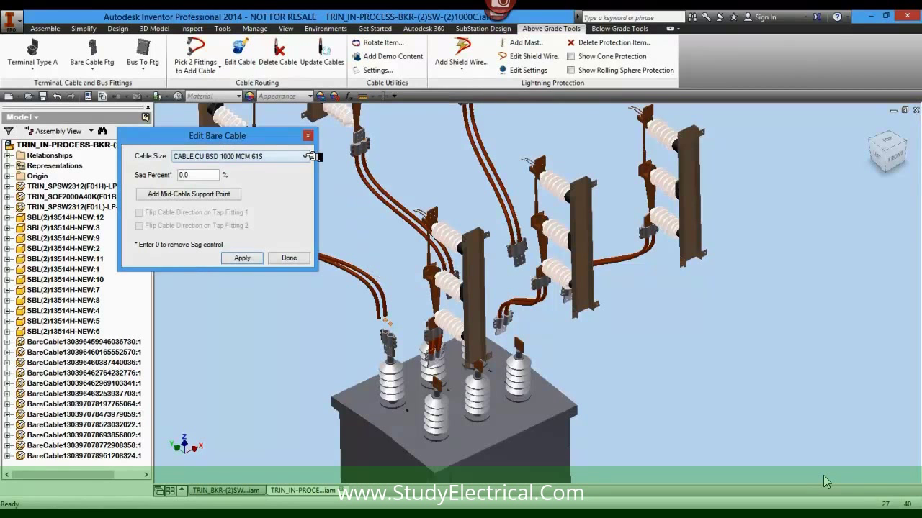
left_click(310, 156)
left_click(265, 174)
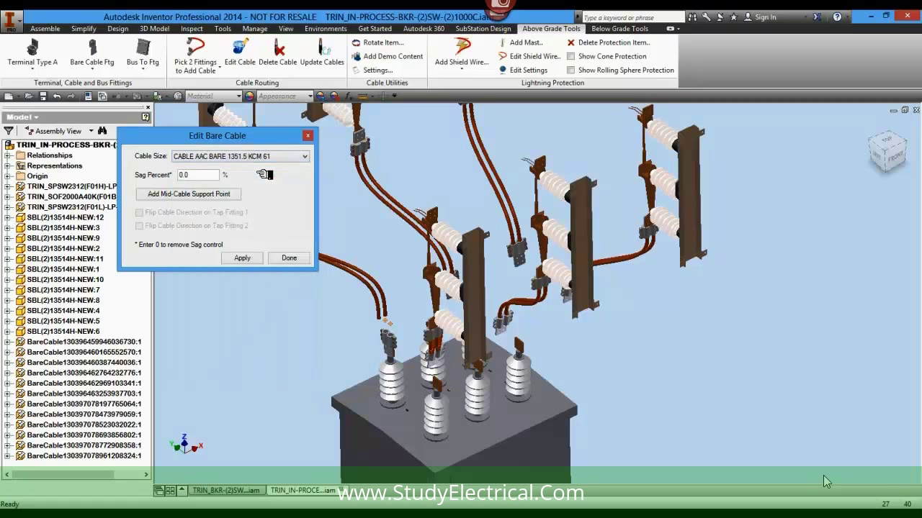
left_click(244, 257)
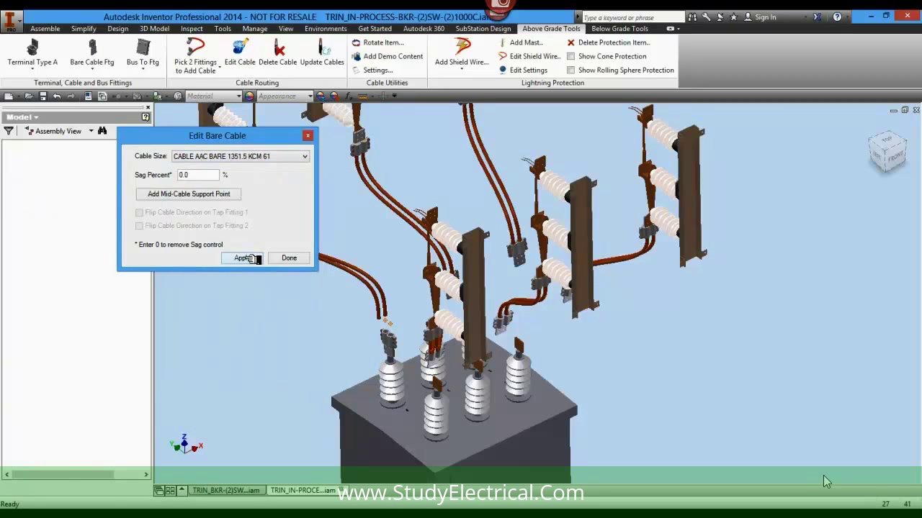
left_click(292, 258)
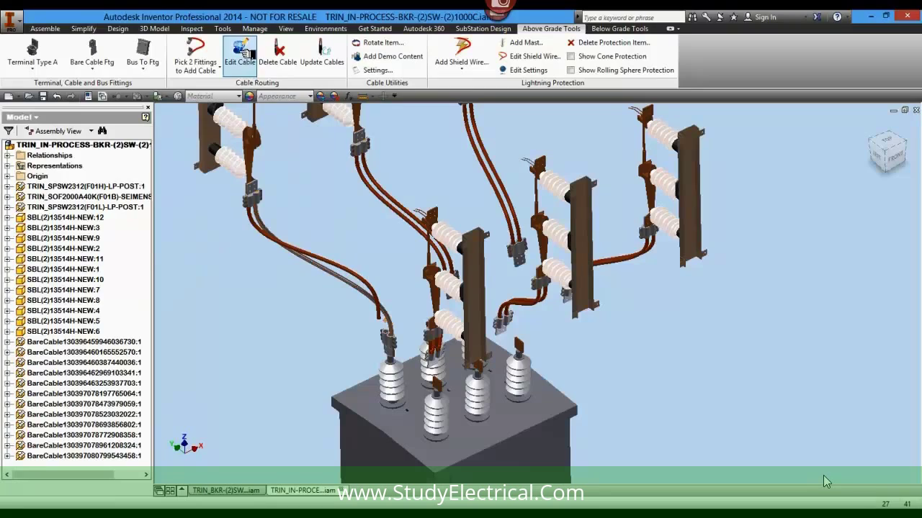
left_click(248, 53)
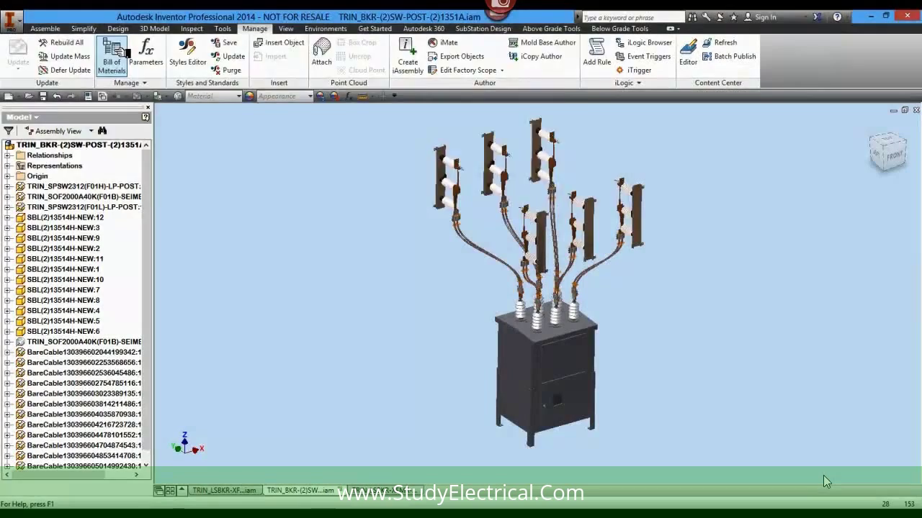
left_click(119, 49)
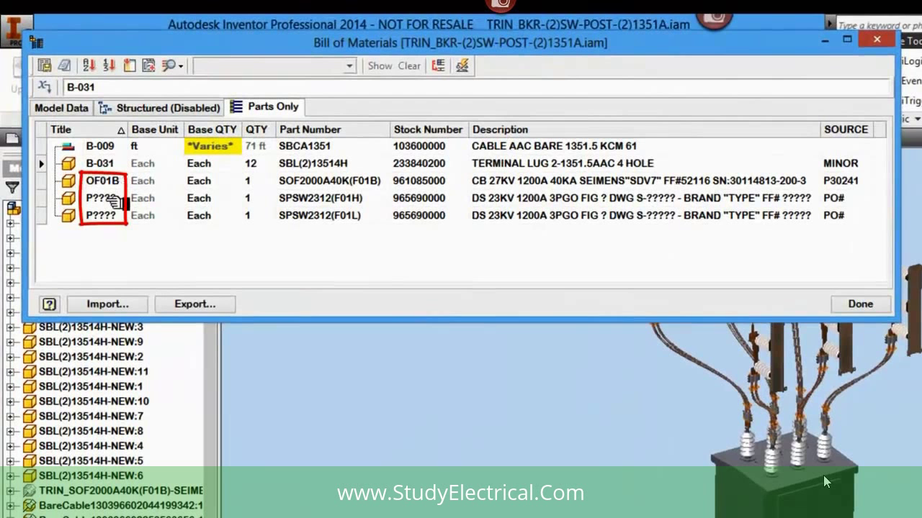
- Change the F01H switch's BOM title from P???? to PF01H
left_click(115, 199)
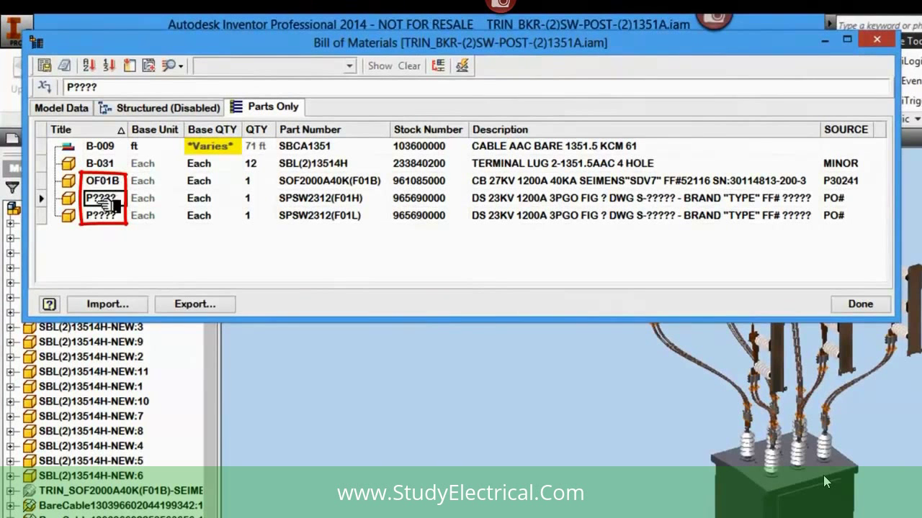
left_click(115, 198)
left_click_drag(91, 199, 137, 201)
type("F01H")
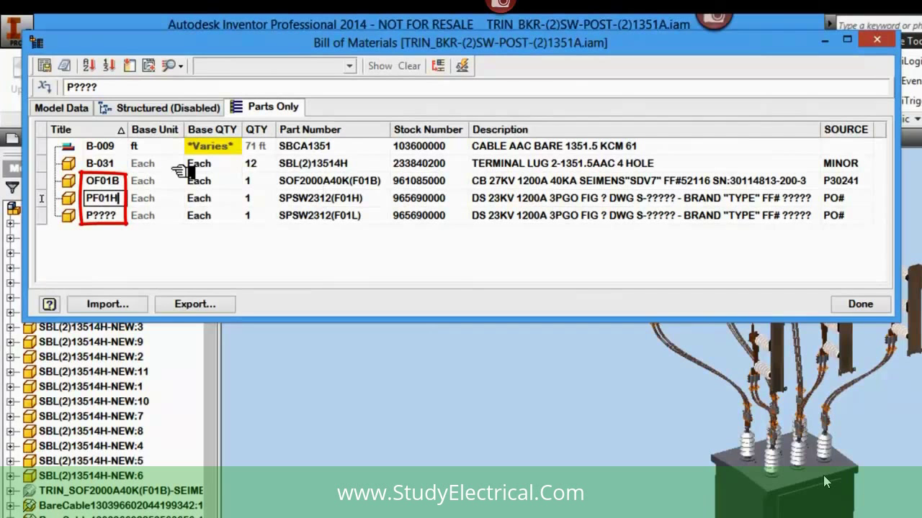
left_click(111, 216)
- Start retitling the remaining P???? switch entry to PF01L
left_click(108, 198)
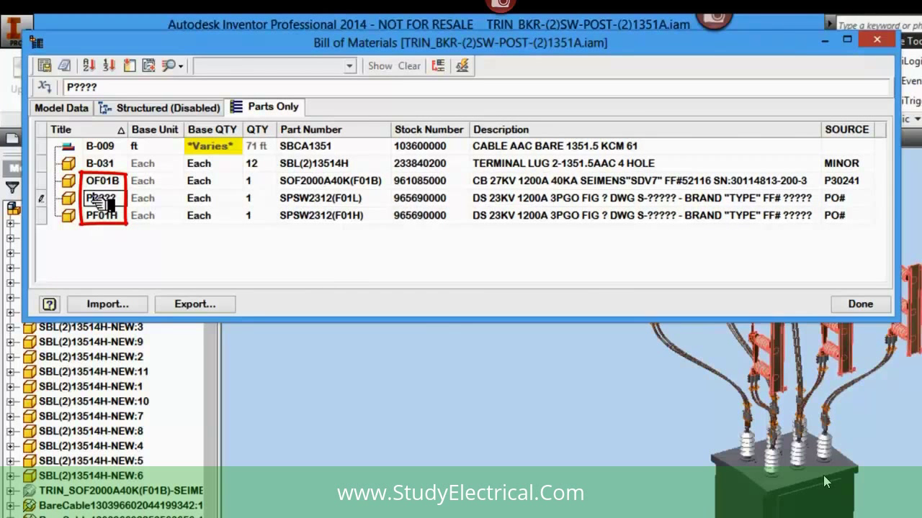
left_click_drag(92, 199, 137, 205)
type("F")
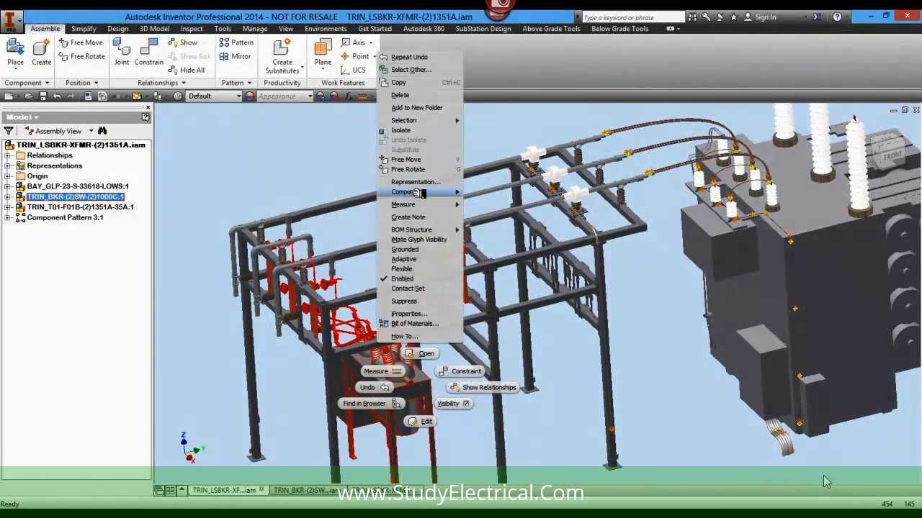
- Swap the 1000C breaker for TRIN_BKR-(2)SW-POST-(2)1351A.iam
mouse_move(423, 192)
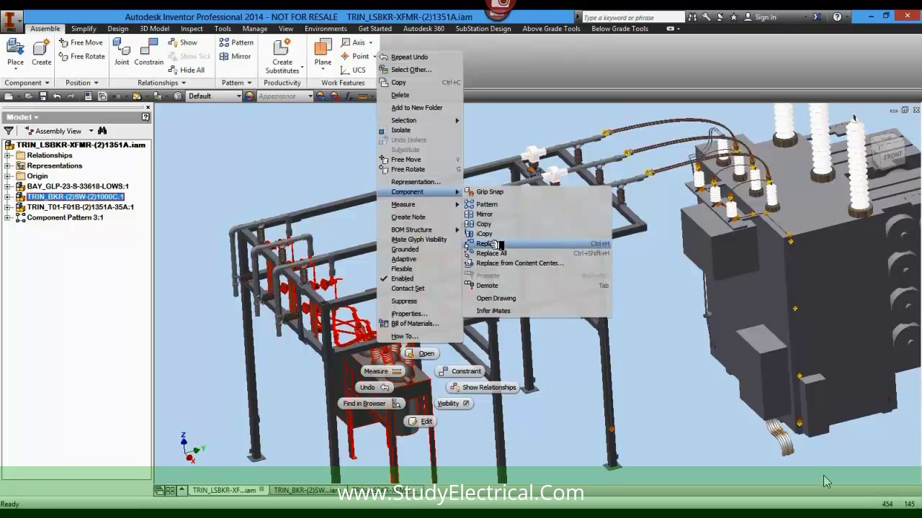
left_click(495, 244)
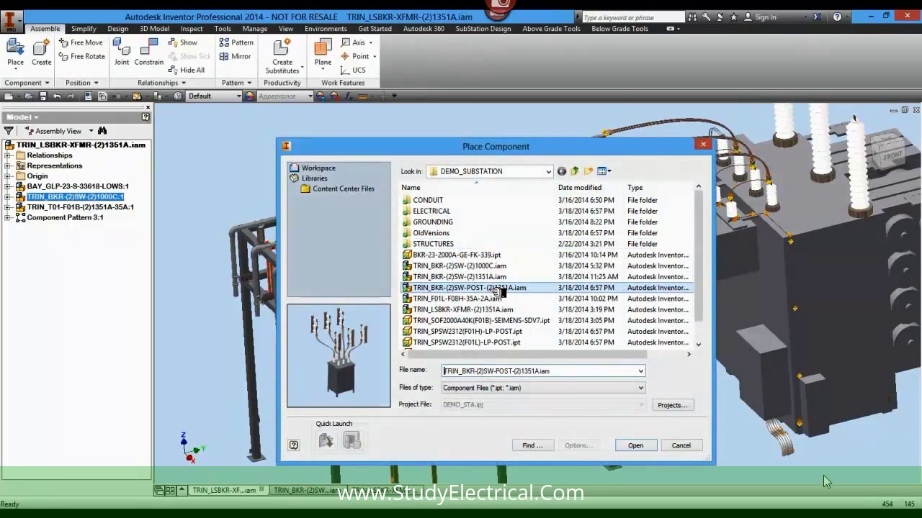
double_click(497, 288)
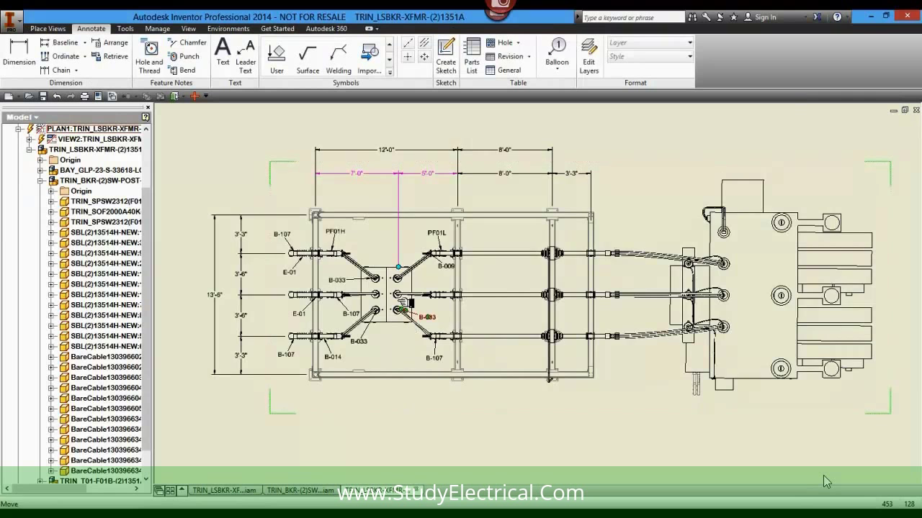
- Drag the chain dimension's anchor grip left onto the breaker centre line, then deselect
scroll(383, 243, "up", 3)
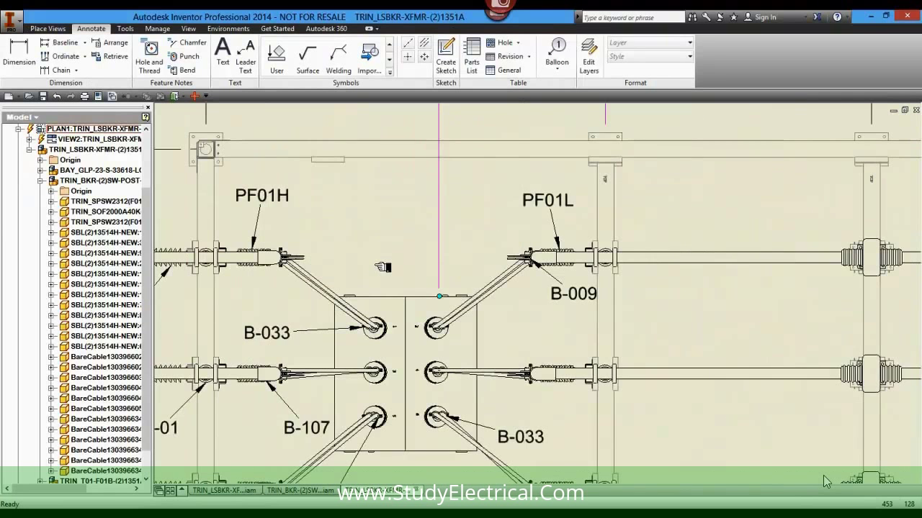
scroll(382, 267, "down", 1)
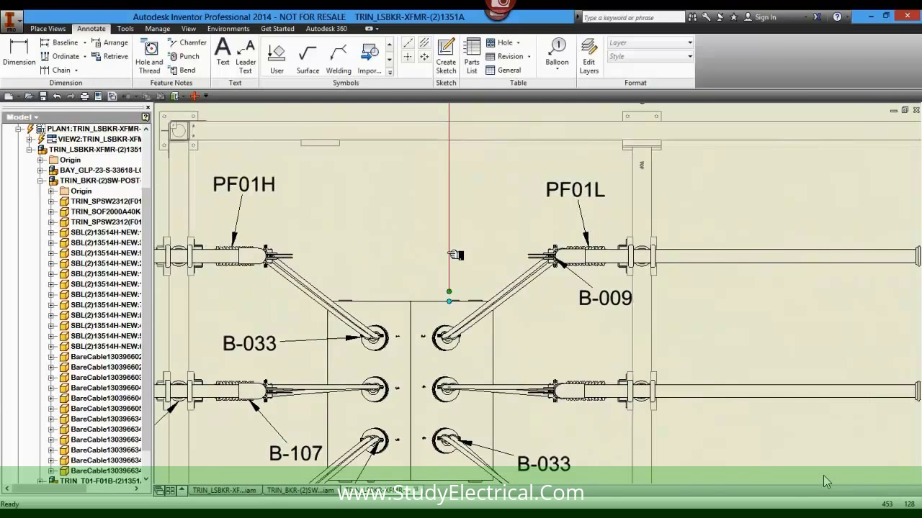
left_click(450, 292)
mouse_move(453, 293)
left_mouse_down()
mouse_move(411, 299)
mouse_move(418, 303)
left_mouse_up()
scroll(422, 339, "down", 6)
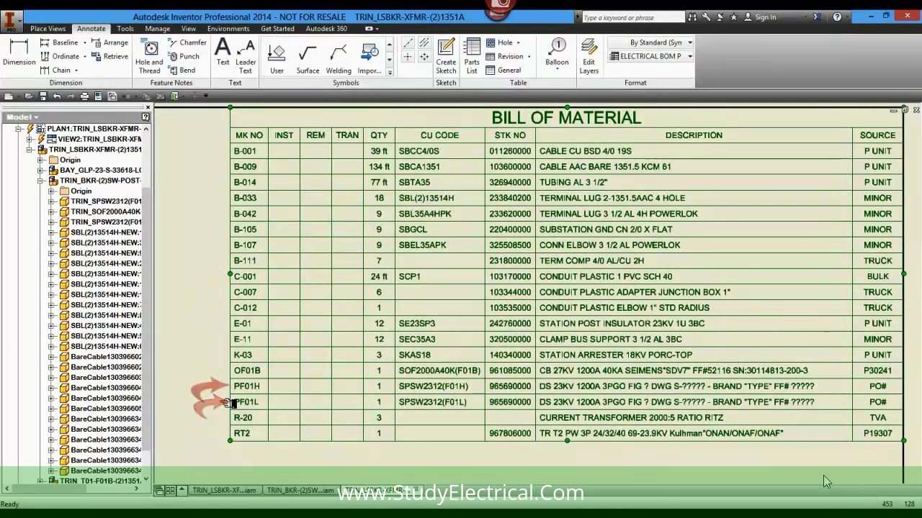
key("Escape")
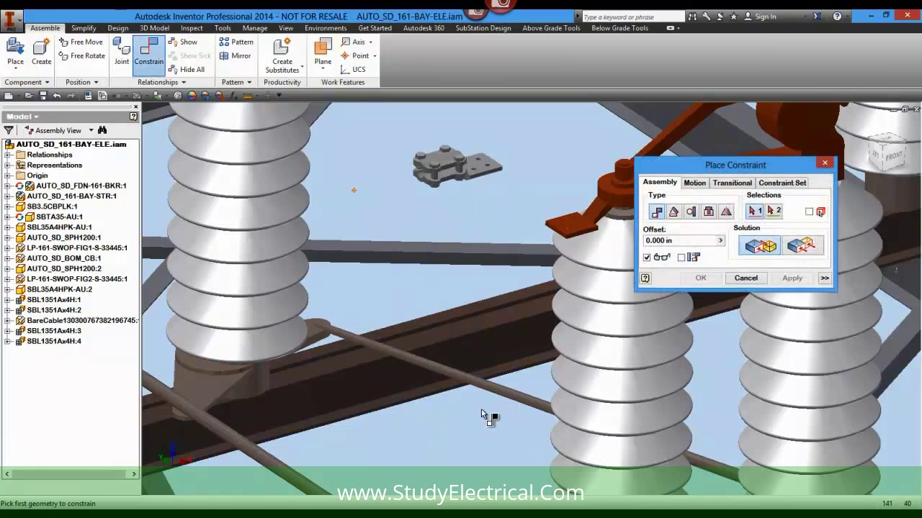
- Insert-constrain the terminal bracket's bolt hole onto the post insulator's terminal
left_click(709, 211)
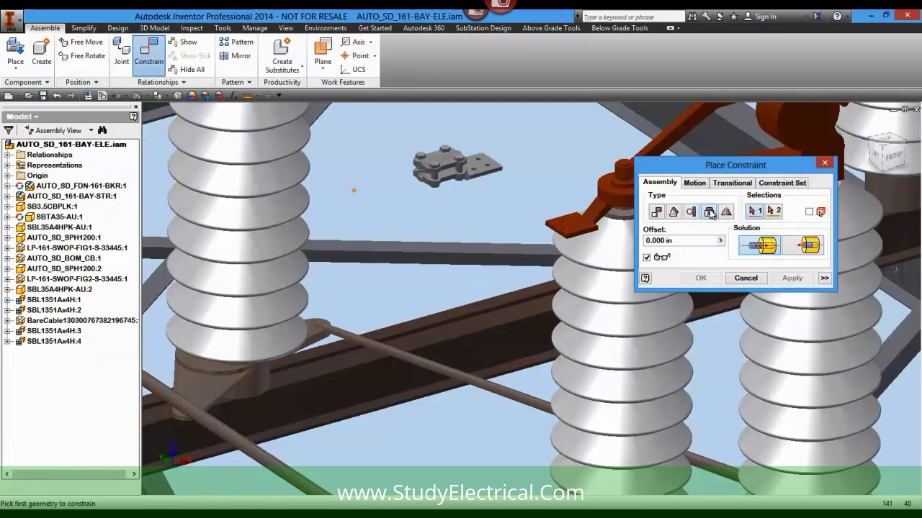
scroll(524, 151, "down", 3)
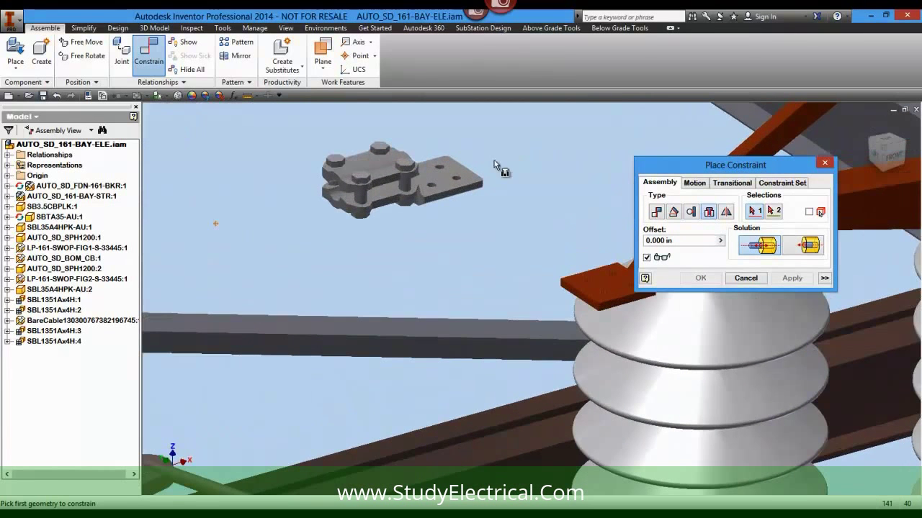
left_click(440, 172)
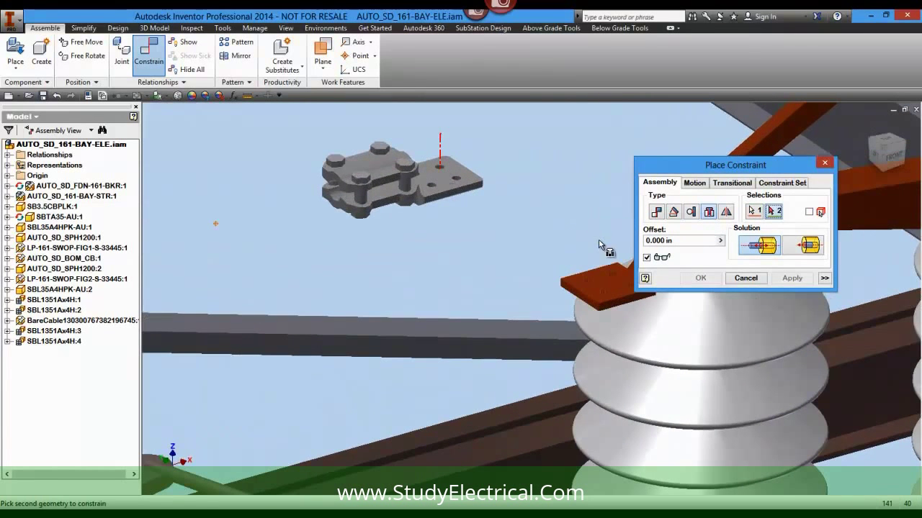
left_click(612, 268)
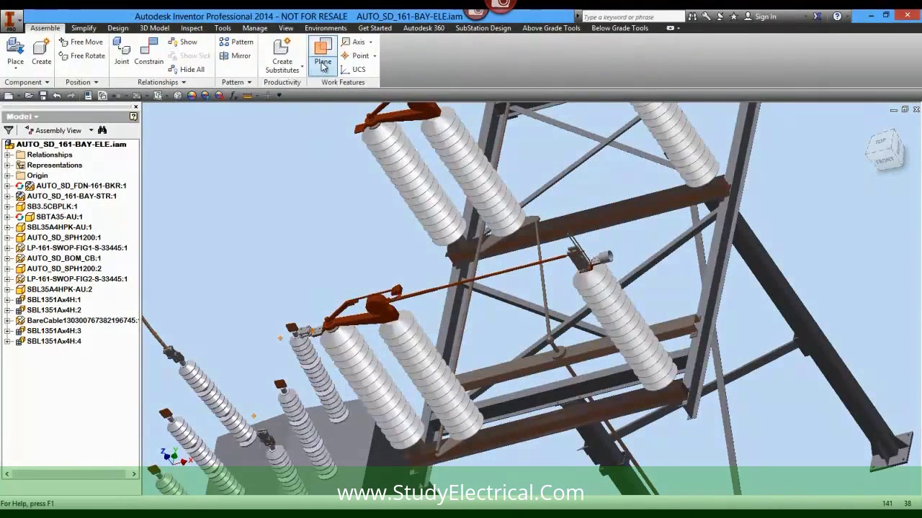
- Create a new cable and harness assembly, Harness1
left_click(324, 28)
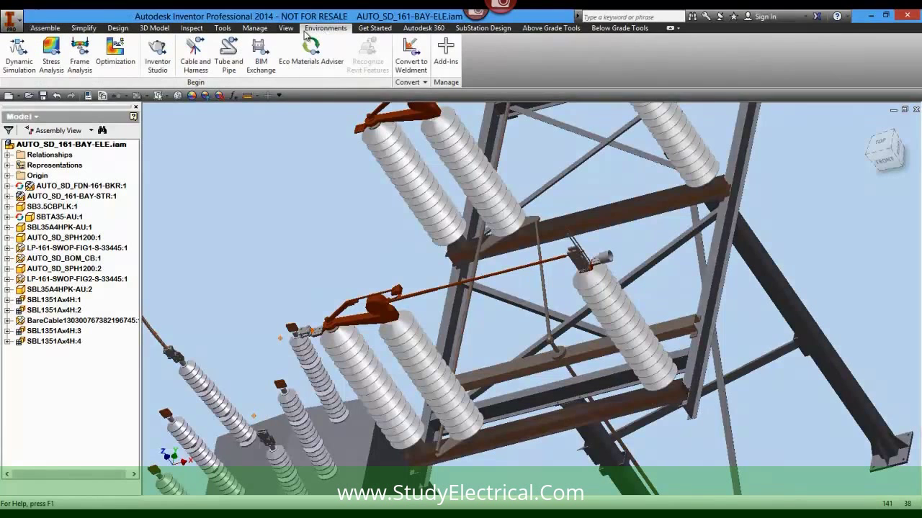
left_click(194, 51)
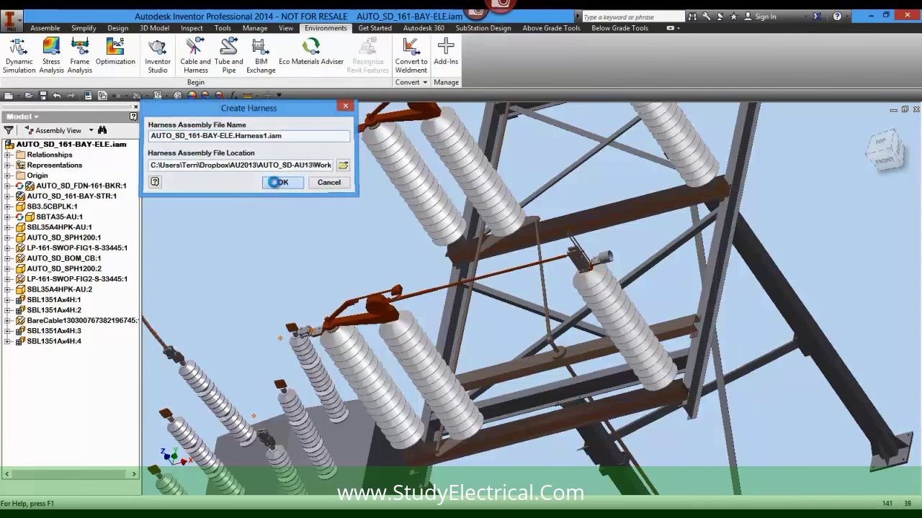
left_click(276, 183)
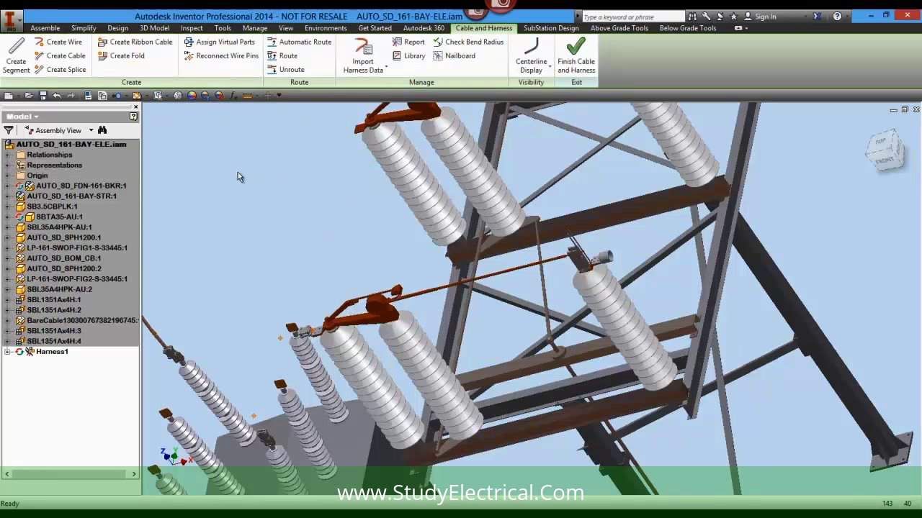
- Draw a harness segment from the insulator top to its terminal clamp
left_click(21, 57)
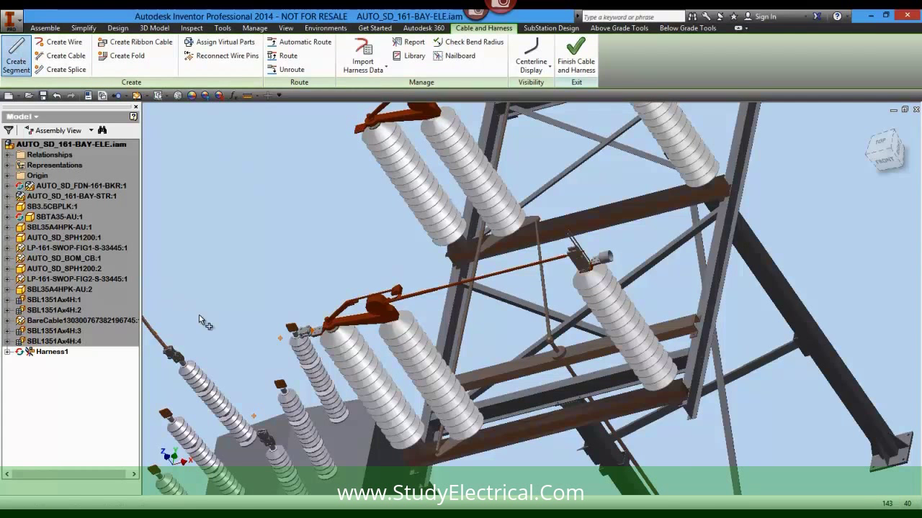
scroll(247, 389, "up", 3)
scroll(269, 300, "up", 5)
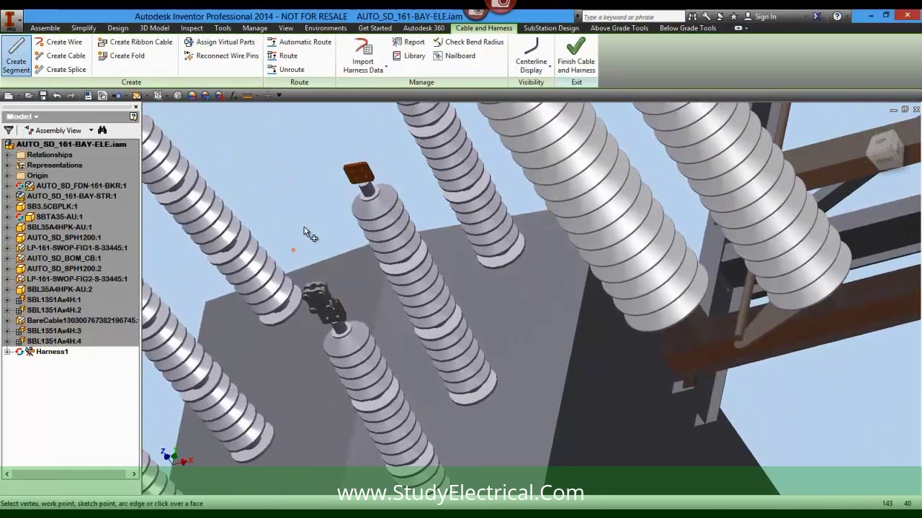
scroll(309, 260, "up", 5)
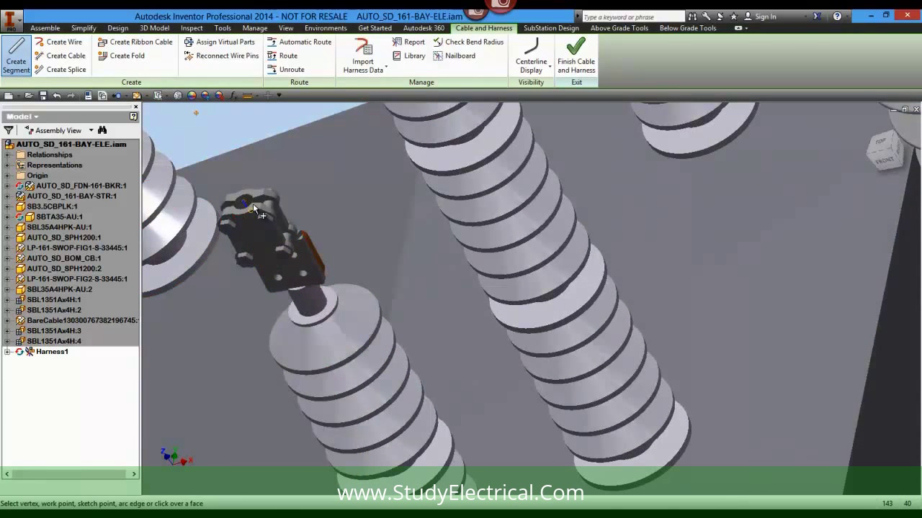
scroll(287, 189, "down", 10)
scroll(281, 279, "up", 3)
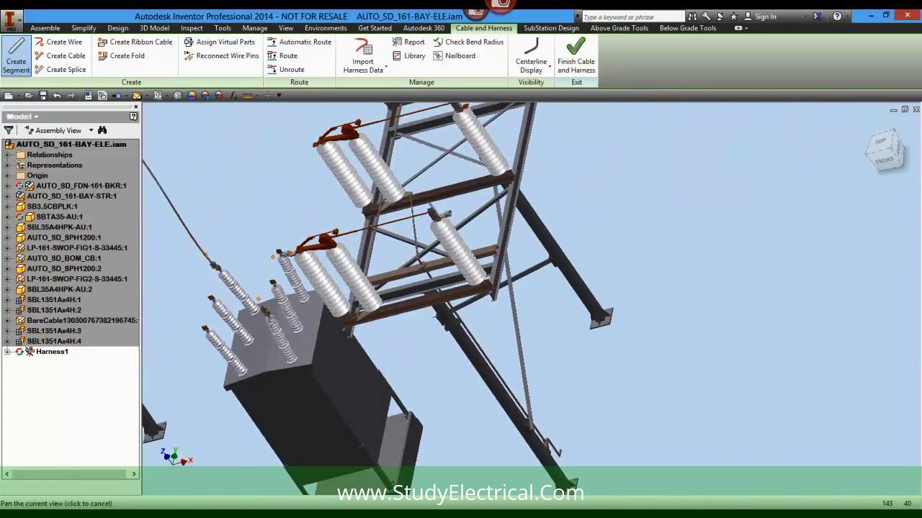
scroll(281, 280, "up", 6)
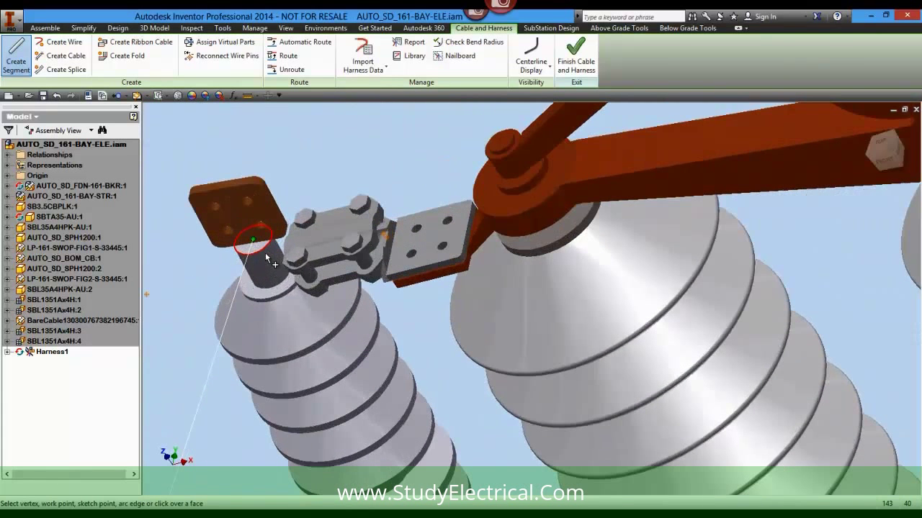
left_click(276, 250)
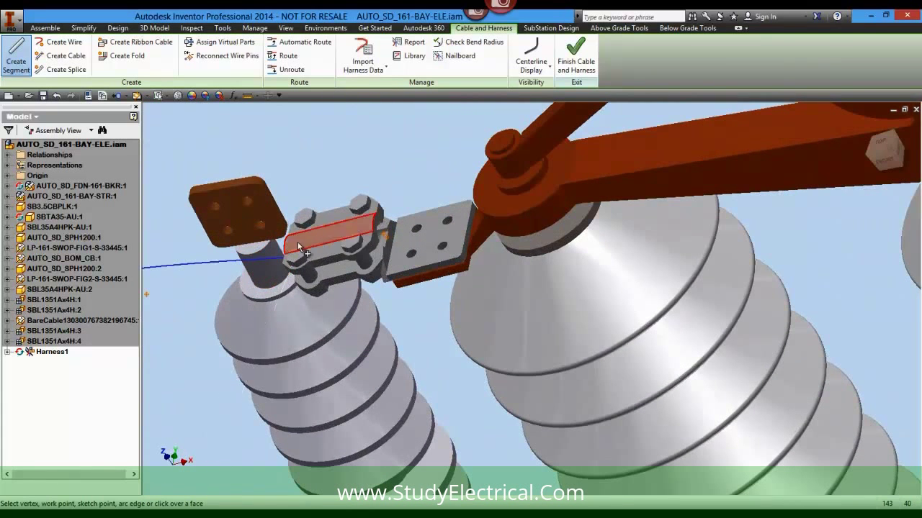
left_click(372, 226)
right_click(403, 165)
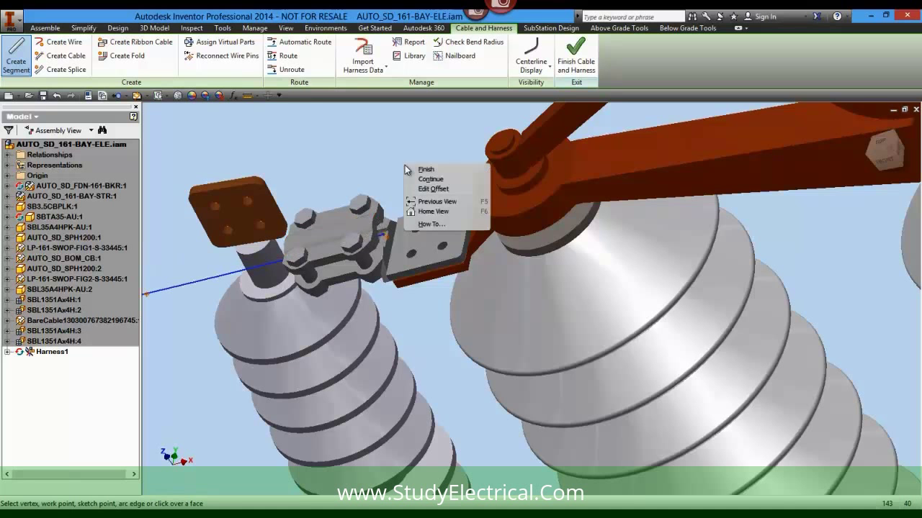
left_click(426, 170)
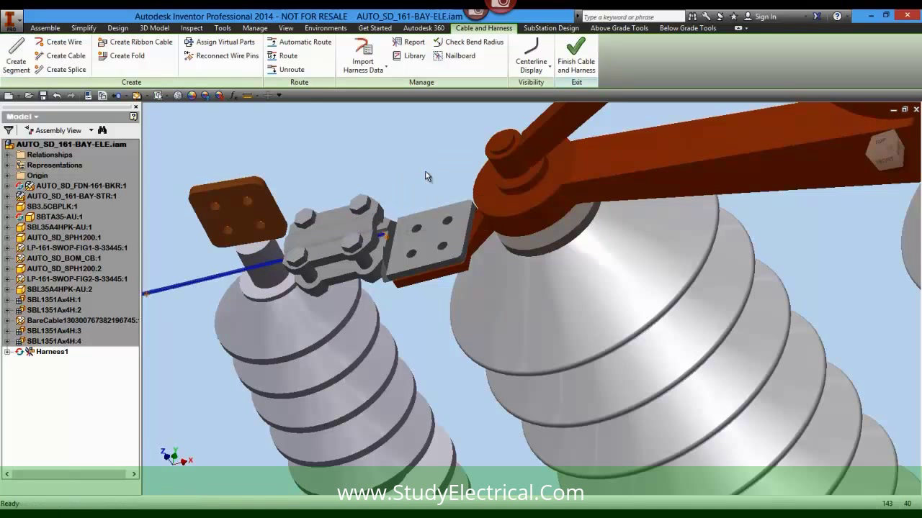
- Create Wire1 from Pin 1 at the switch bracket to Pin 2 on the bushing bracket
left_click(69, 45)
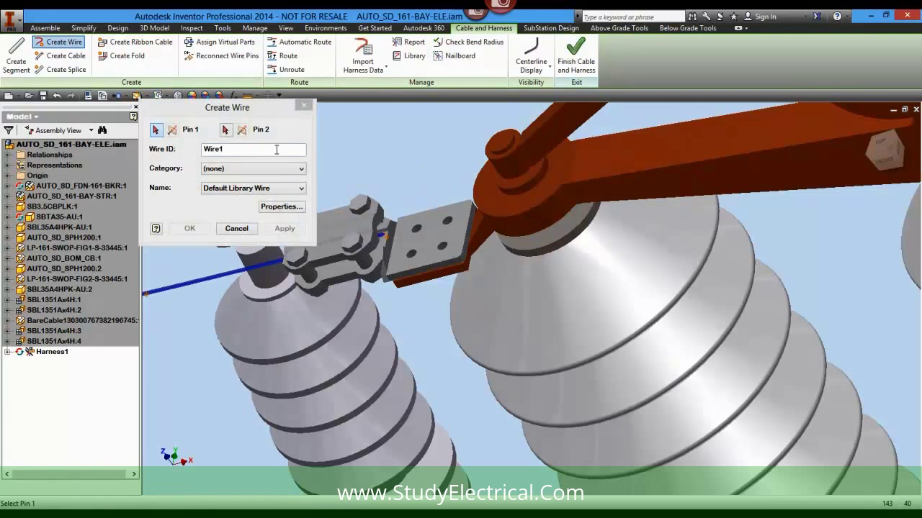
left_click(386, 232)
scroll(436, 410, "down", 5)
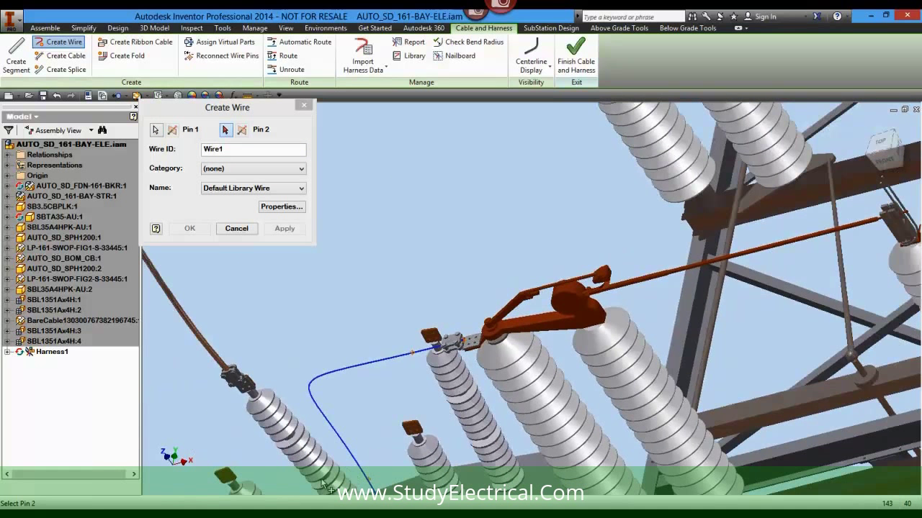
middle_click_drag(432, 289, 520, 311, "shift")
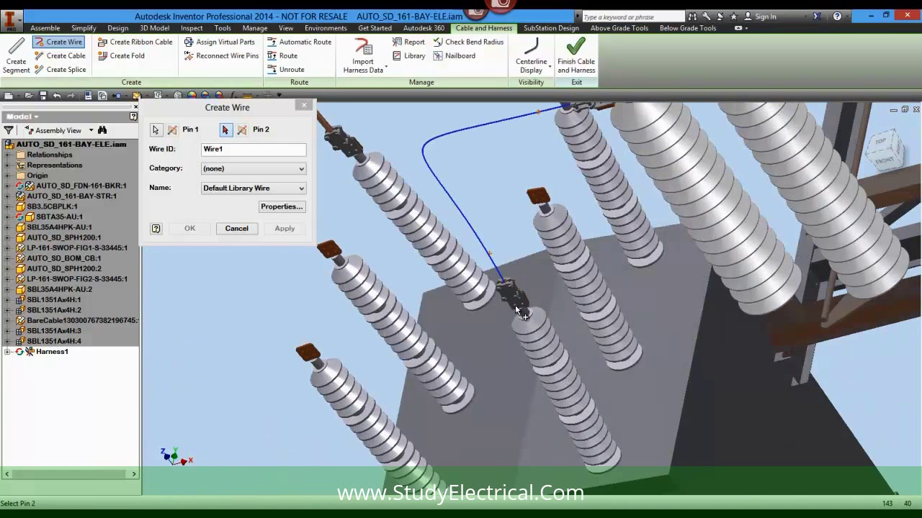
left_click(520, 311)
left_click(190, 229)
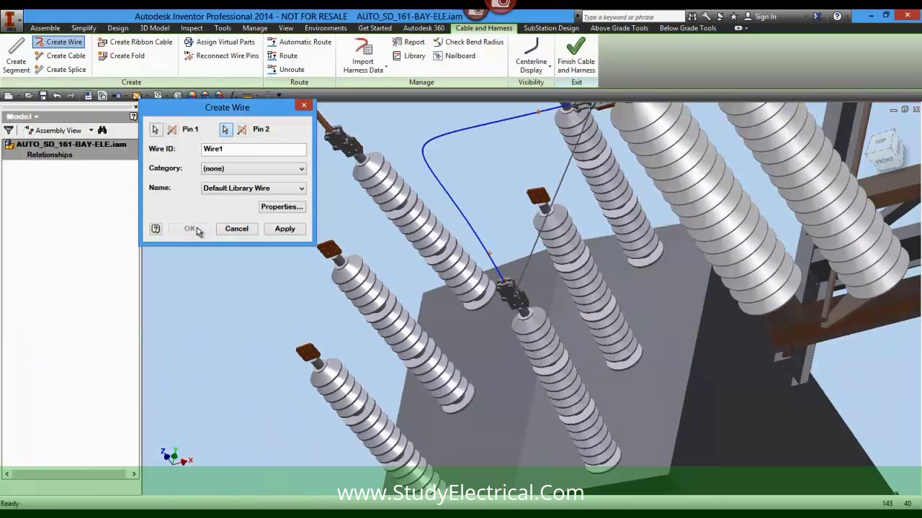
- Automatically route all unrouted wires, including Wire1, along the harness segment
left_click(303, 43)
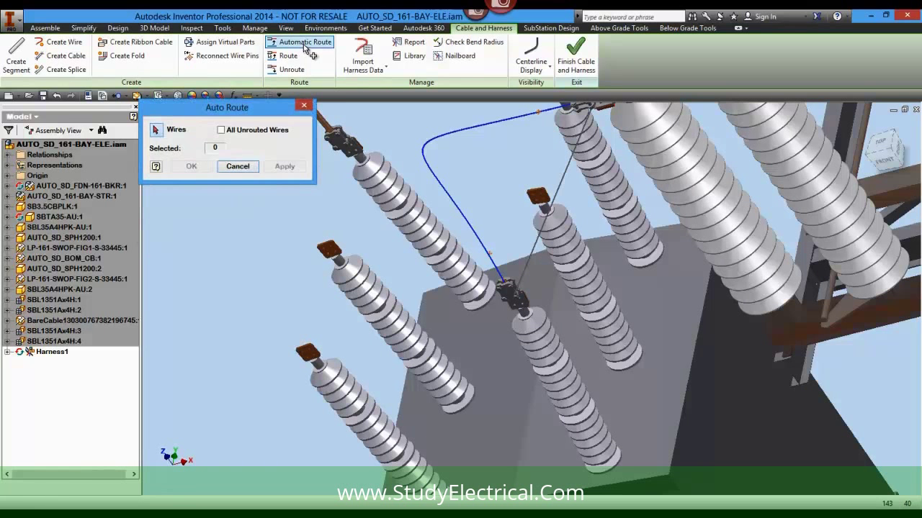
left_click(221, 131)
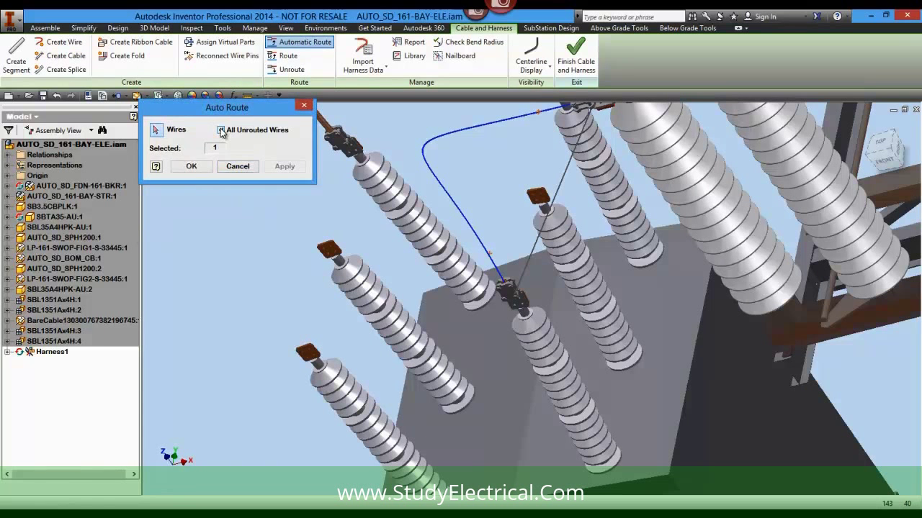
left_click(206, 165)
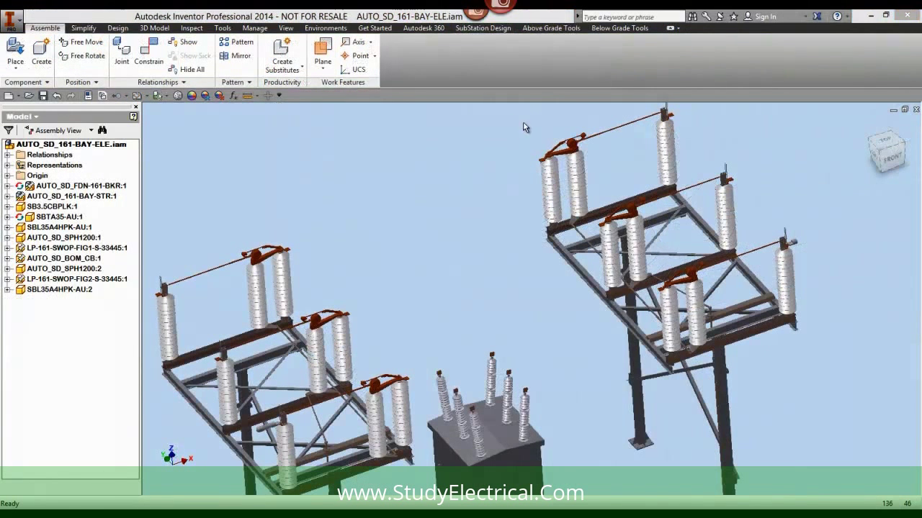
- Review and save the default bare cable settings under Above Grade Tools
left_click(551, 28)
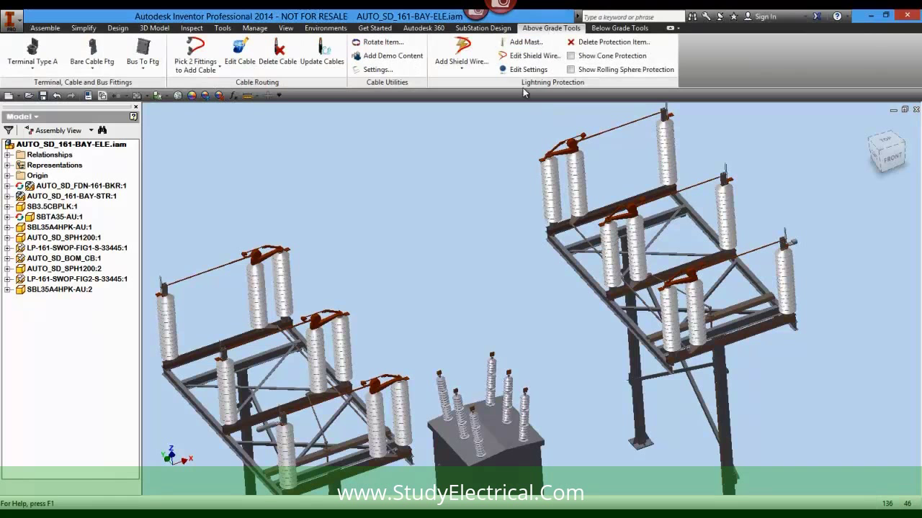
left_click(374, 69)
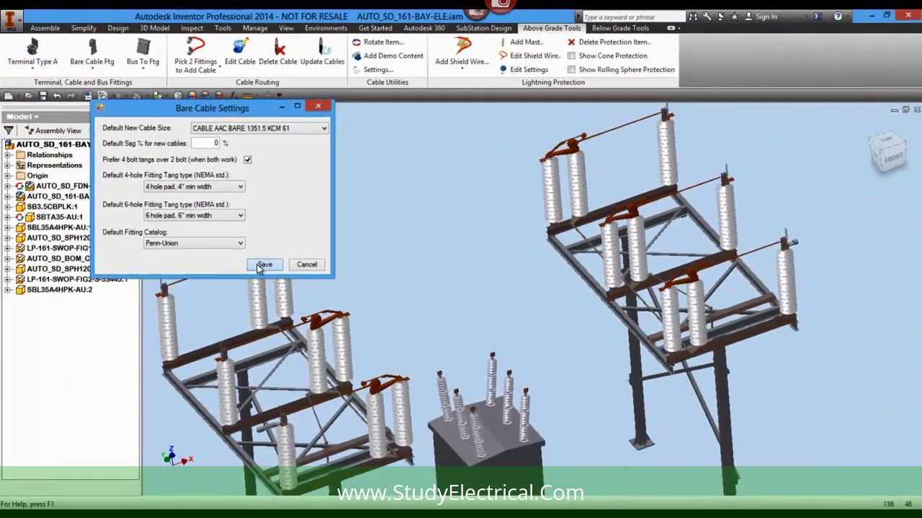
left_click(259, 265)
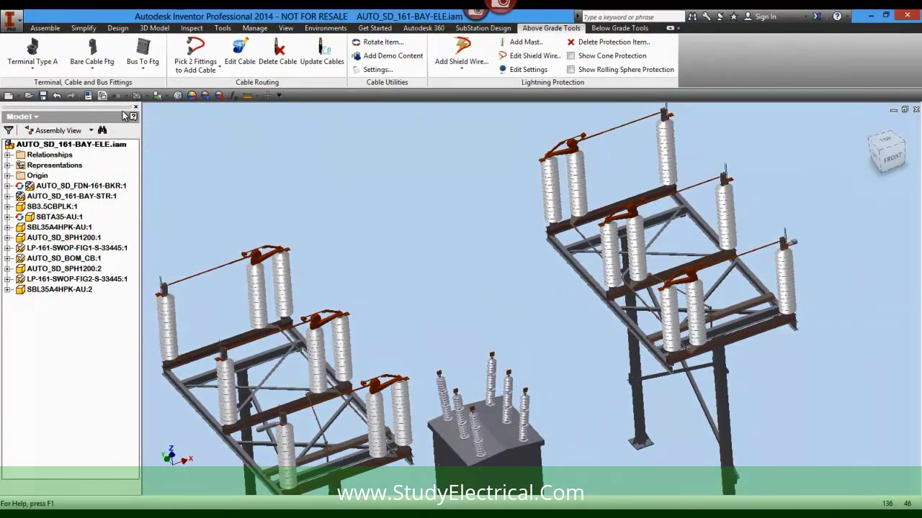
- Place bare cable fitting SBL1351Ax4H:1 on the switch arm
left_click(92, 47)
scroll(317, 255, "up", 10)
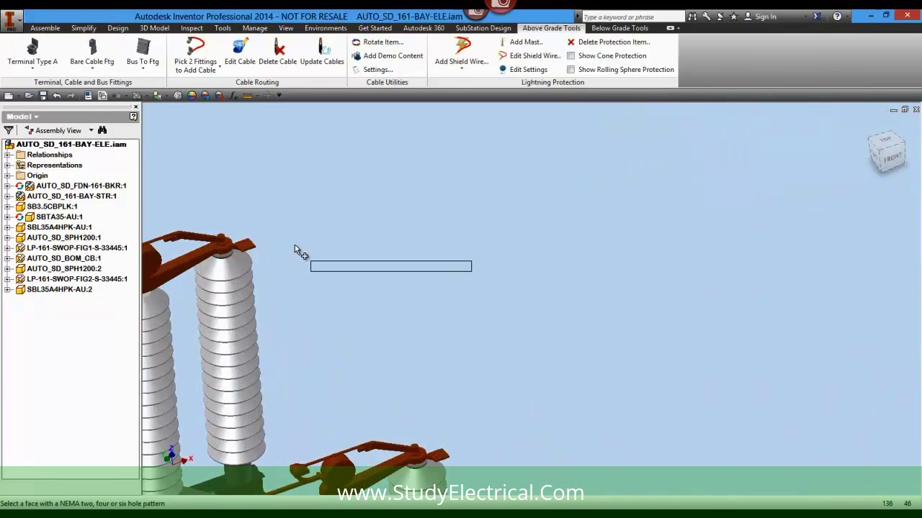
left_click(234, 242)
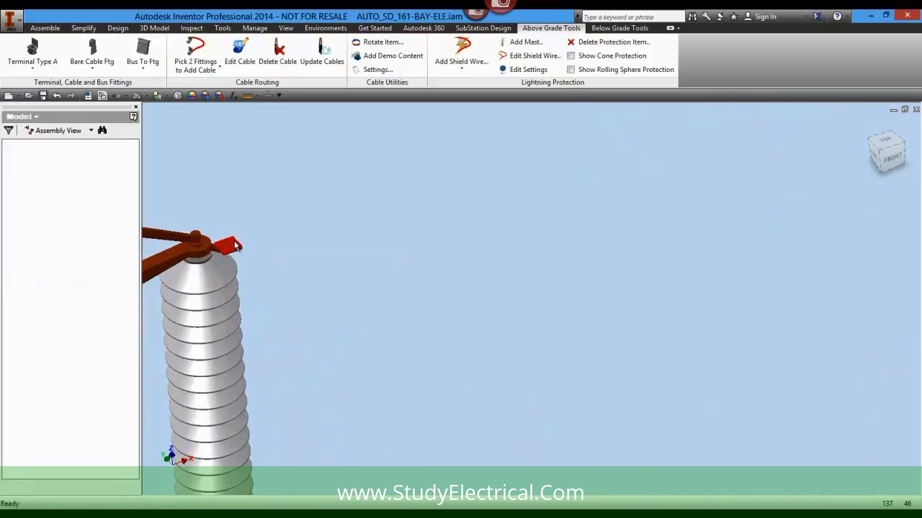
- Place a second fitting, SBL1351Ax4H:2, on the transformer bushing terminal pad
scroll(492, 331, "down", 10)
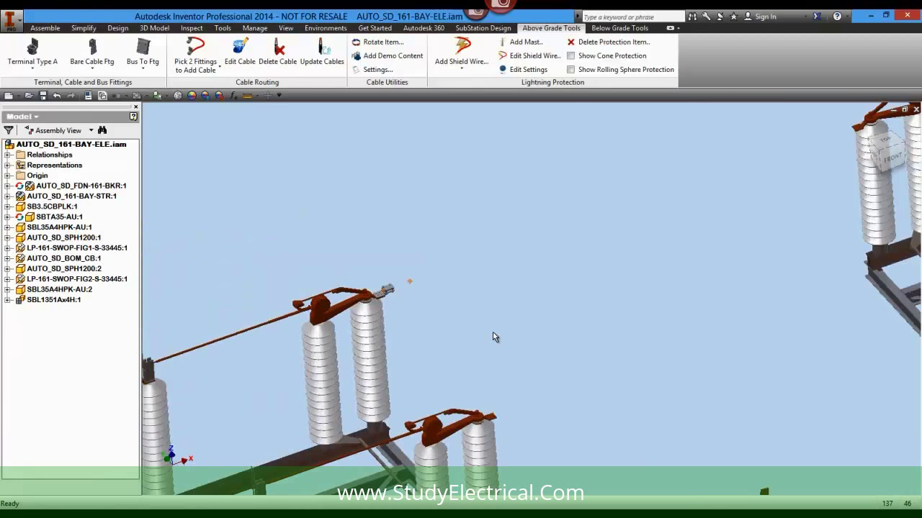
middle_click_drag(295, 171, 286, 166)
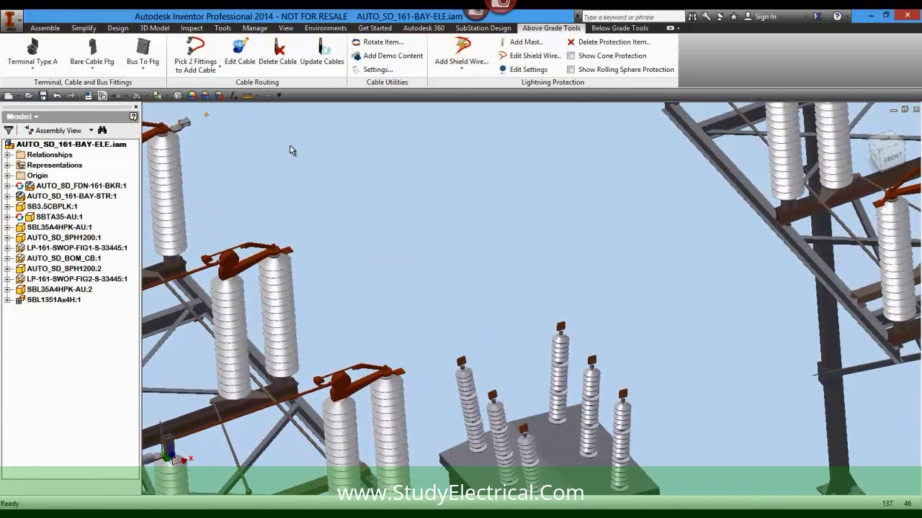
scroll(479, 363, "up", 10)
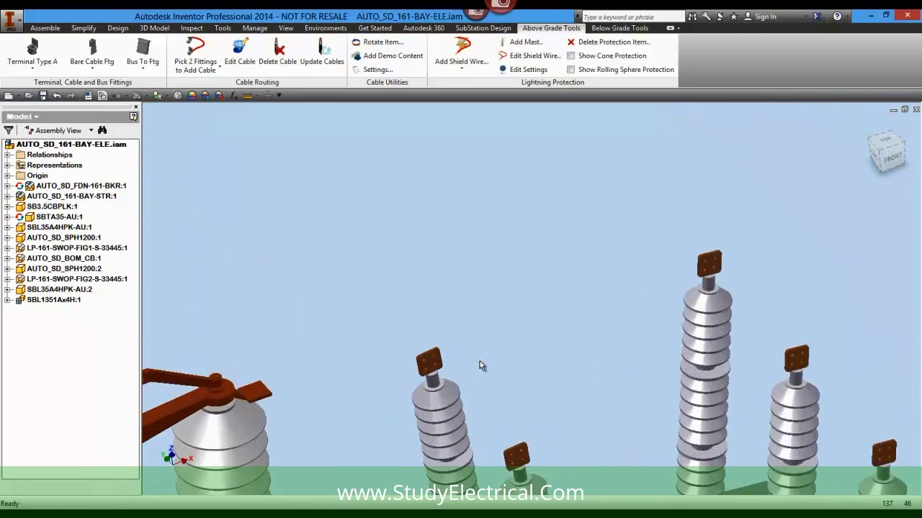
right_click(480, 363)
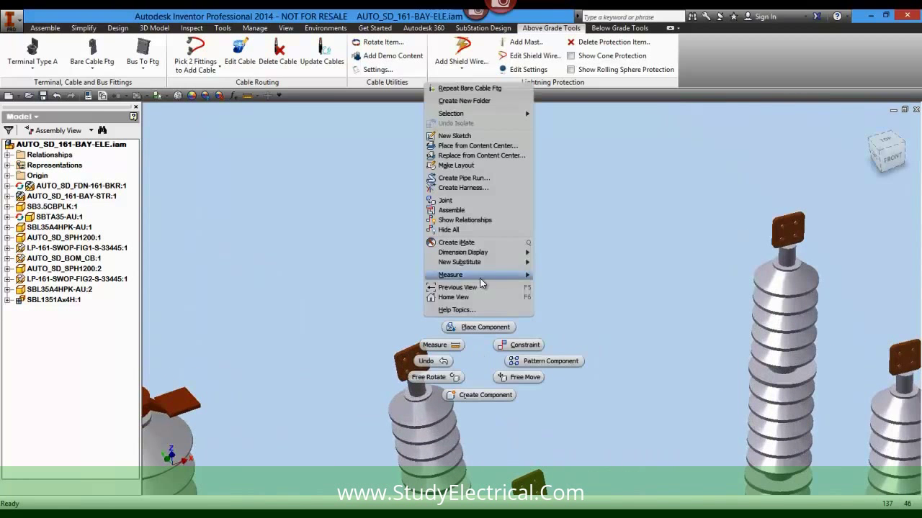
left_click(461, 88)
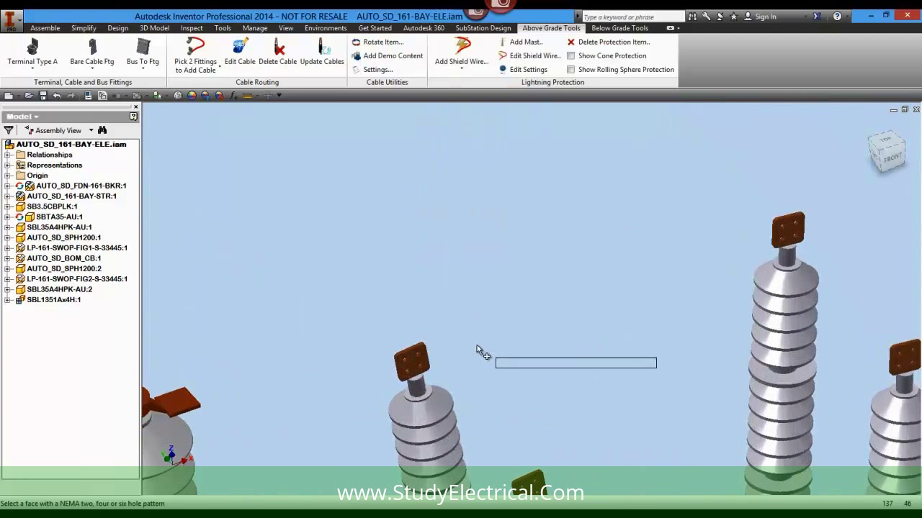
left_click(420, 369)
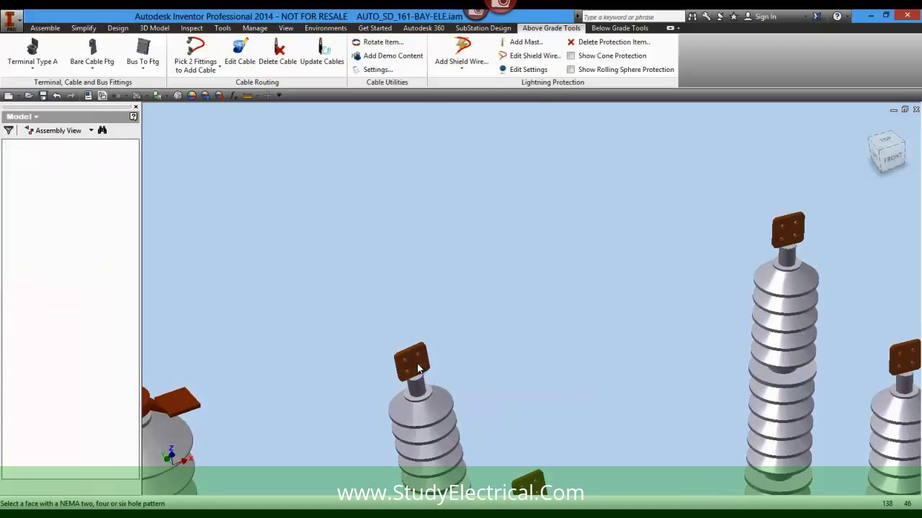
scroll(517, 347, "down", 8)
scroll(519, 352, "down", 4)
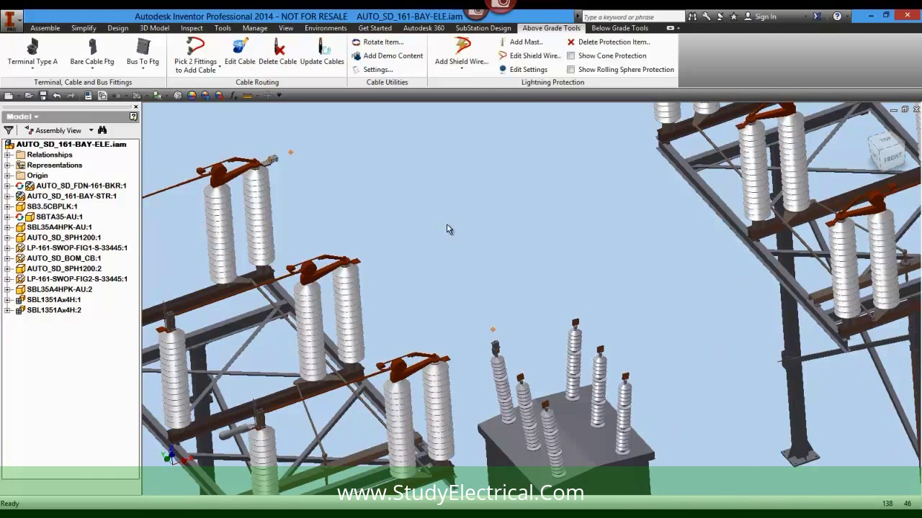
- Add a bare cable from the switch fitting to the transformer bushing fitting
left_click(193, 49)
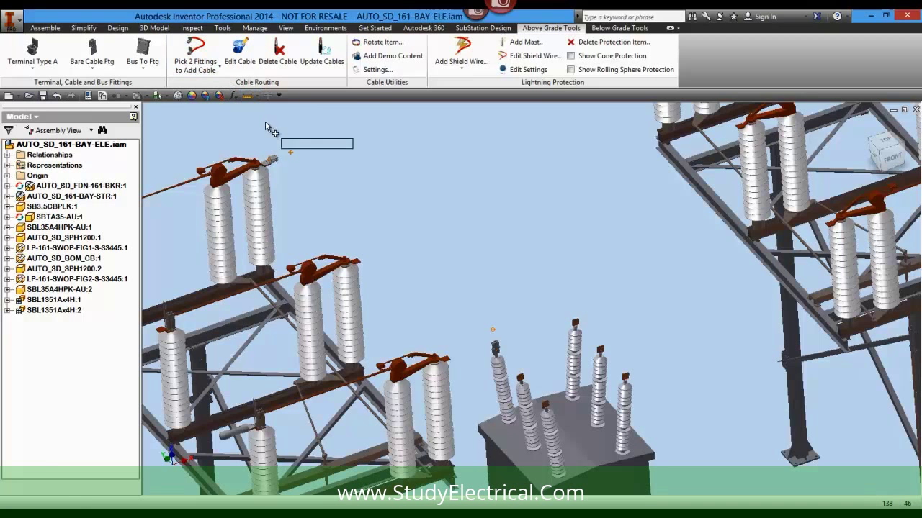
left_click(278, 163)
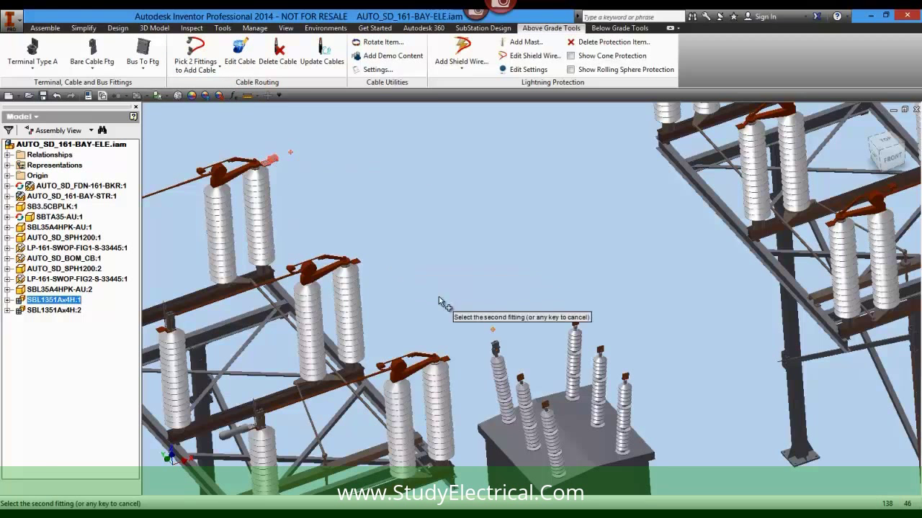
left_click(496, 350)
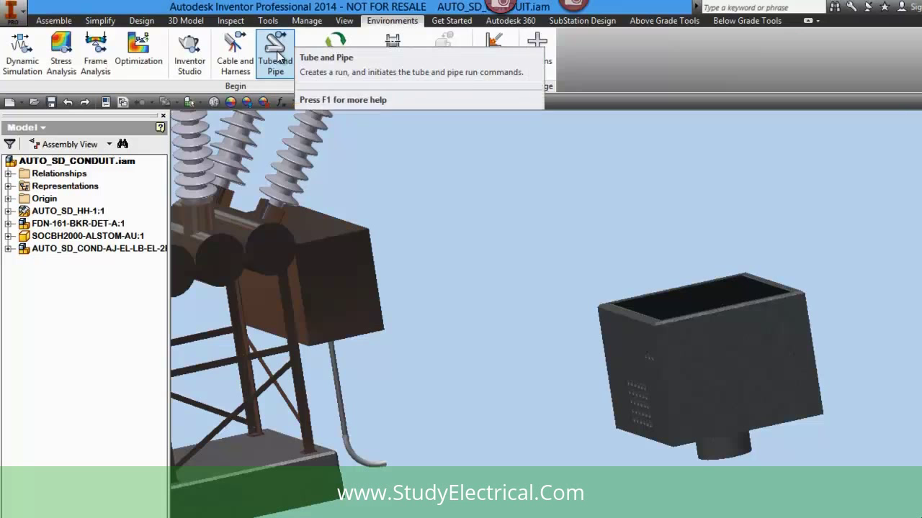
- Create run Run02 with Hydraulic Hose - No Fittings style and new route Flexible Hose 01
left_click(275, 58)
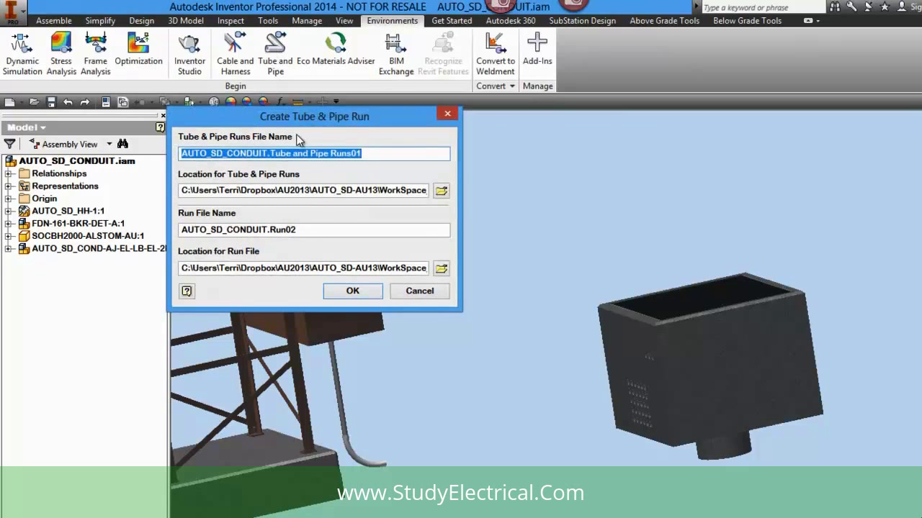
left_click(352, 291)
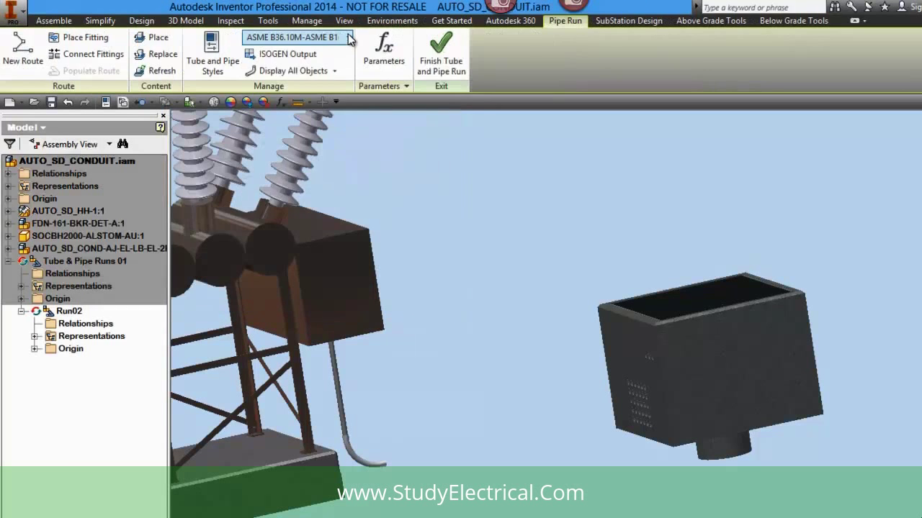
left_click(348, 37)
left_click(452, 147)
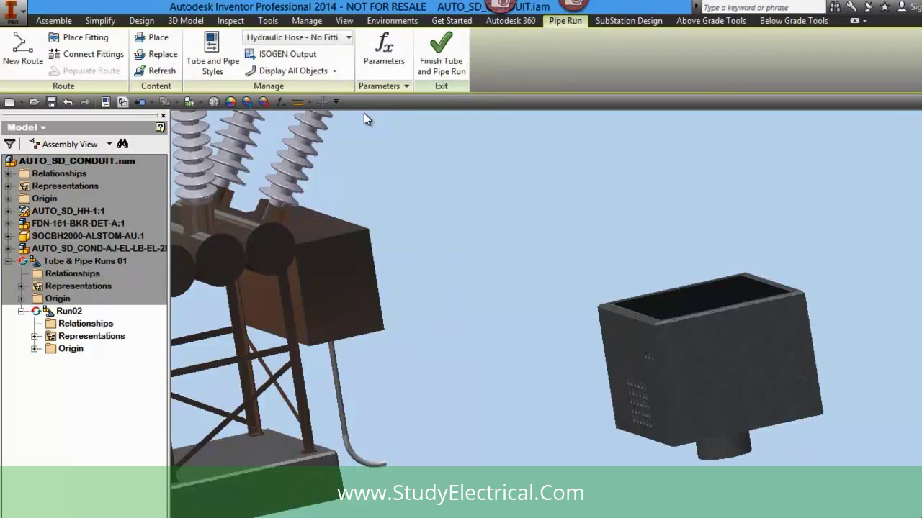
left_click(30, 60)
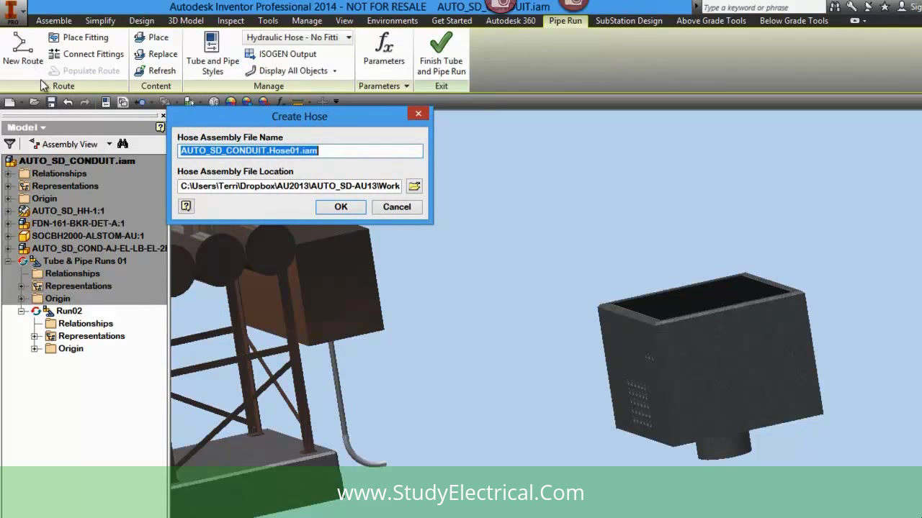
left_click(338, 208)
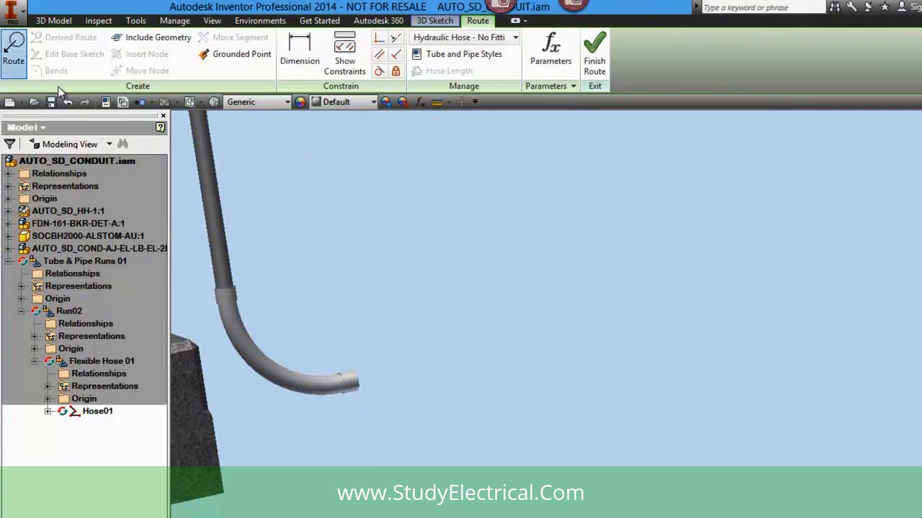
- Route Hose01 from the conduit's bent end to a point on the hand hole's side face
left_click(340, 381)
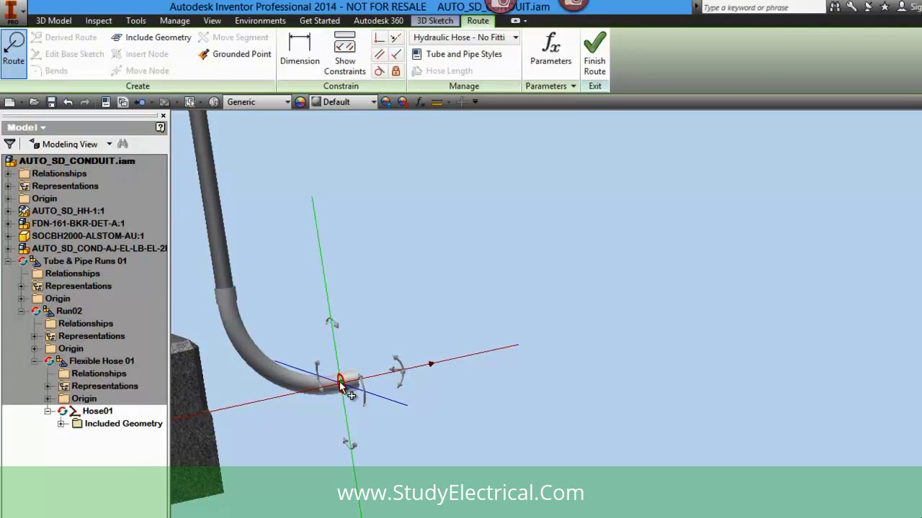
scroll(631, 385, "down", 5)
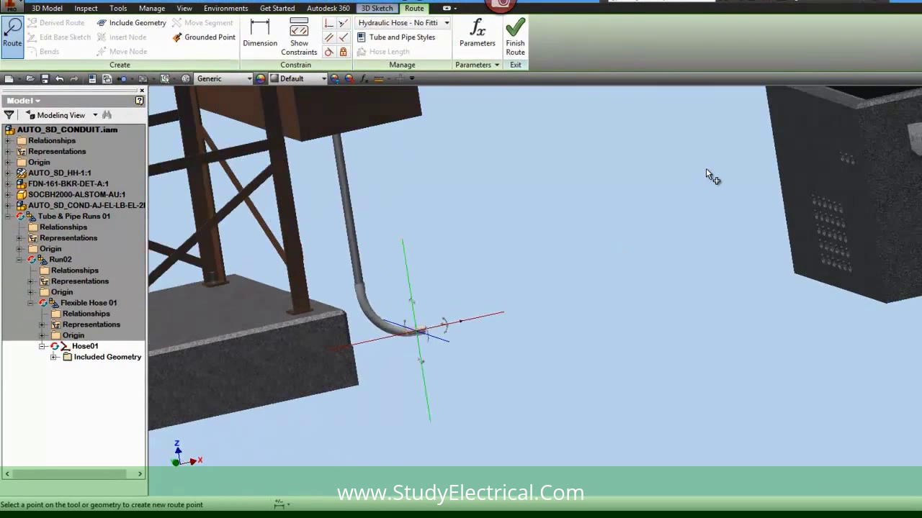
left_click(839, 163)
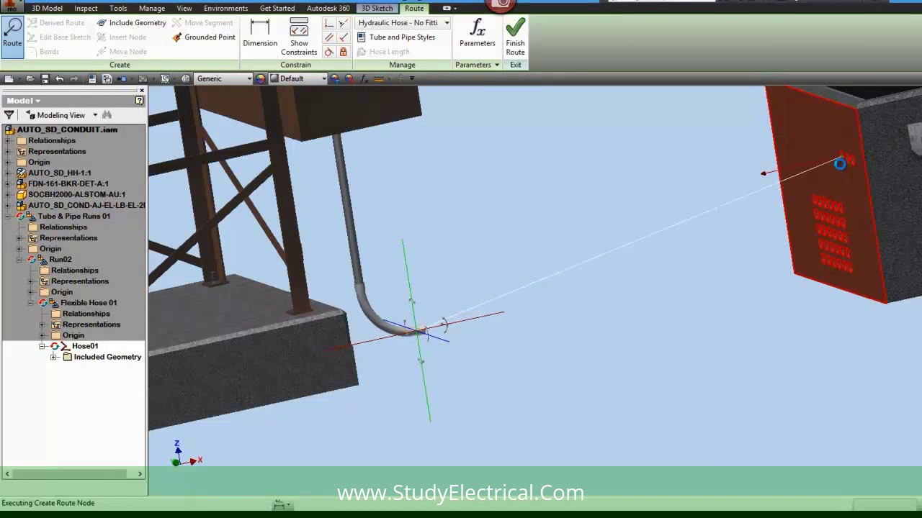
left_click(515, 35)
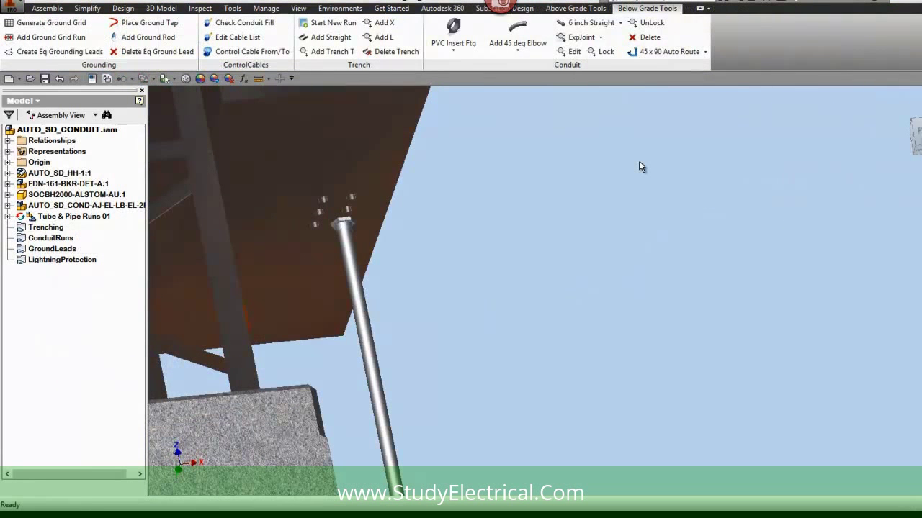
- Place a fitting at the knock-out and cap the conduit top with a 2-inch 90° PVC elbow
left_click(356, 199)
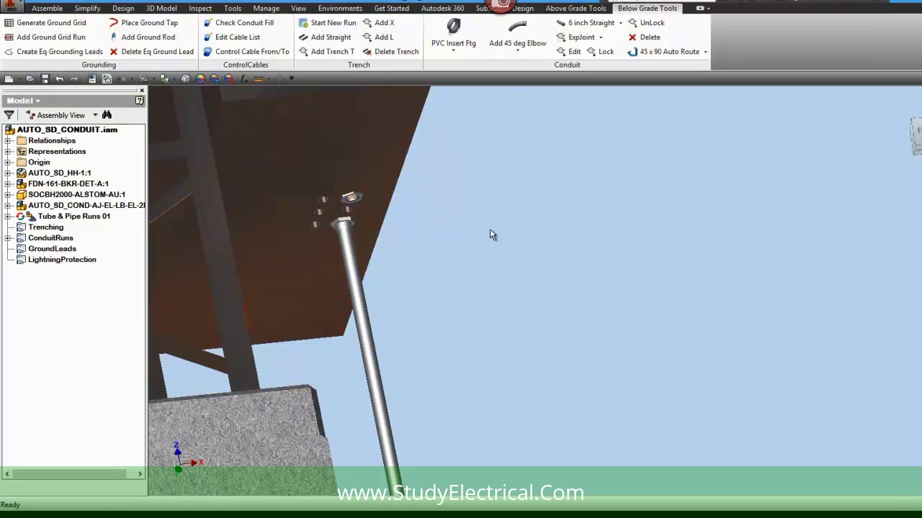
left_click(517, 49)
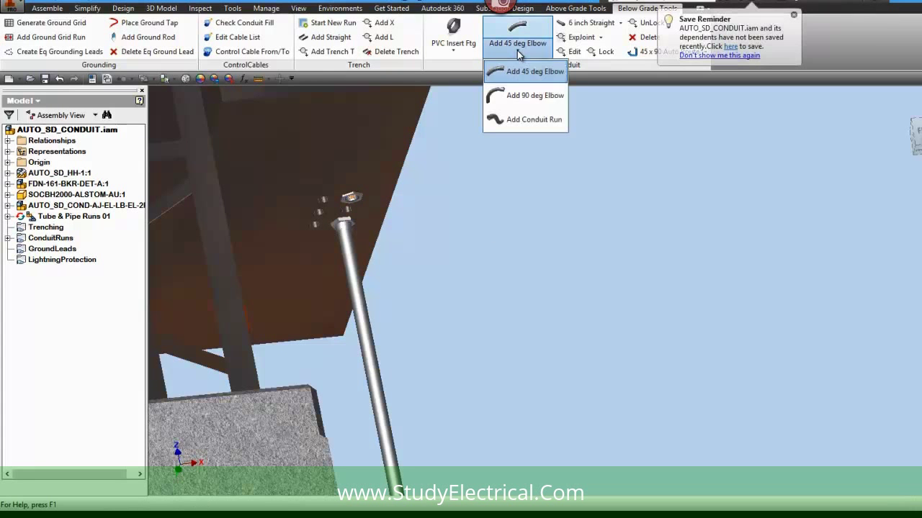
left_click(517, 98)
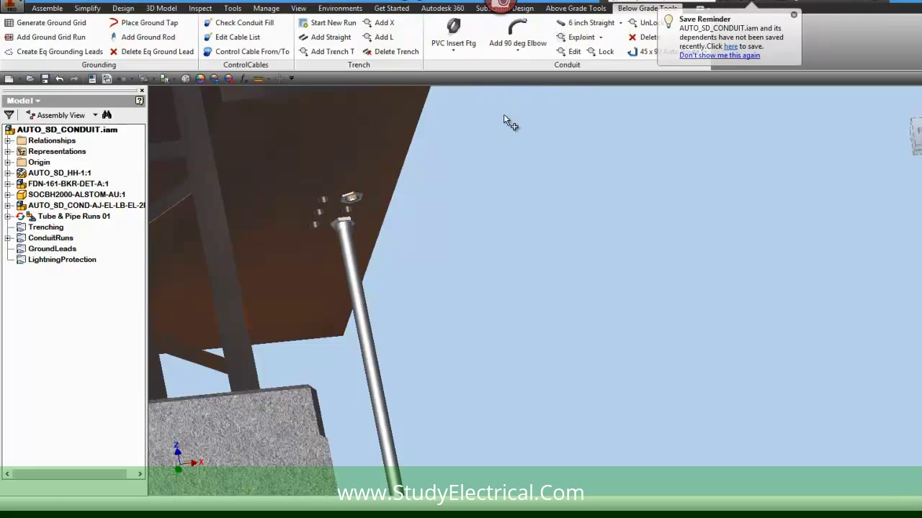
left_click(358, 203)
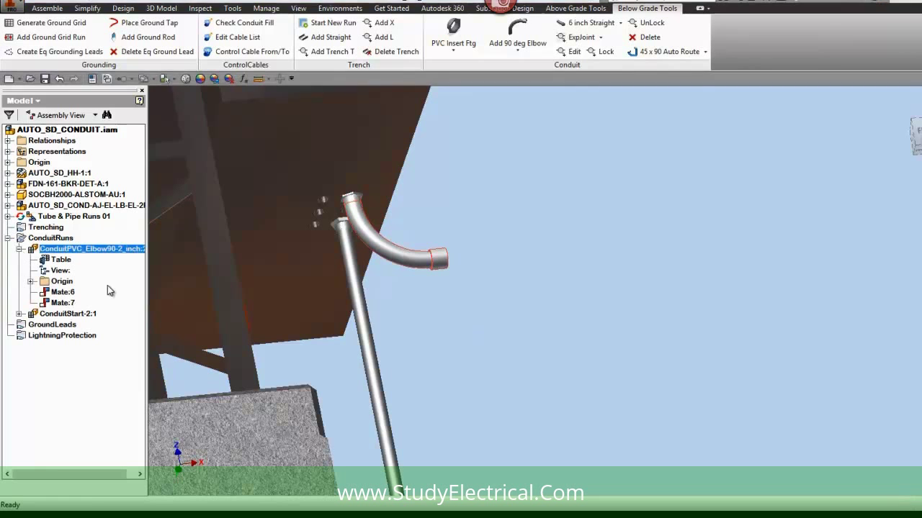
- Set the elbow's Mate:7 and Mate:6 offsets to 50 in
left_click(63, 303)
double_click(63, 304)
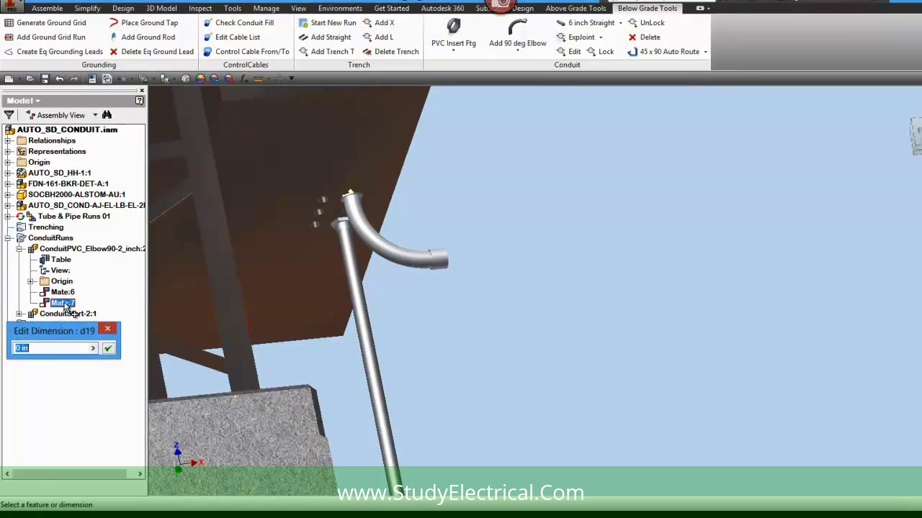
type("50")
key("Return")
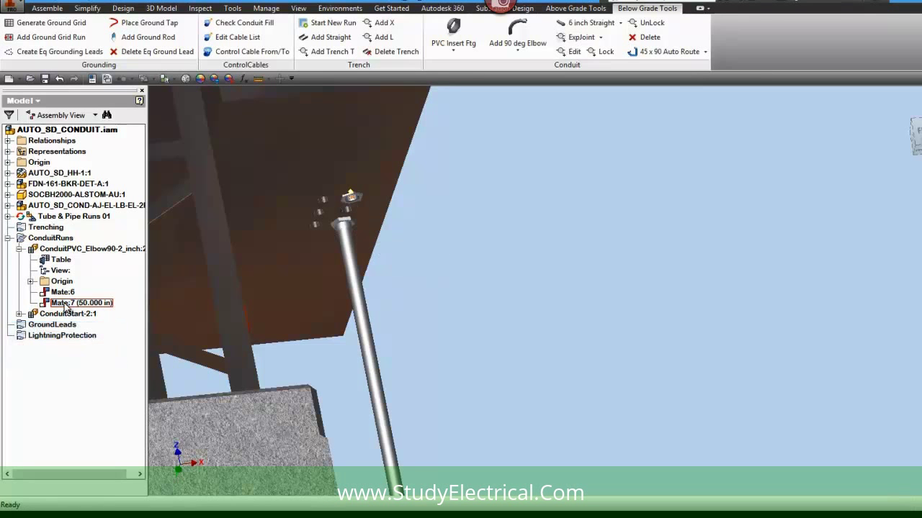
double_click(62, 294)
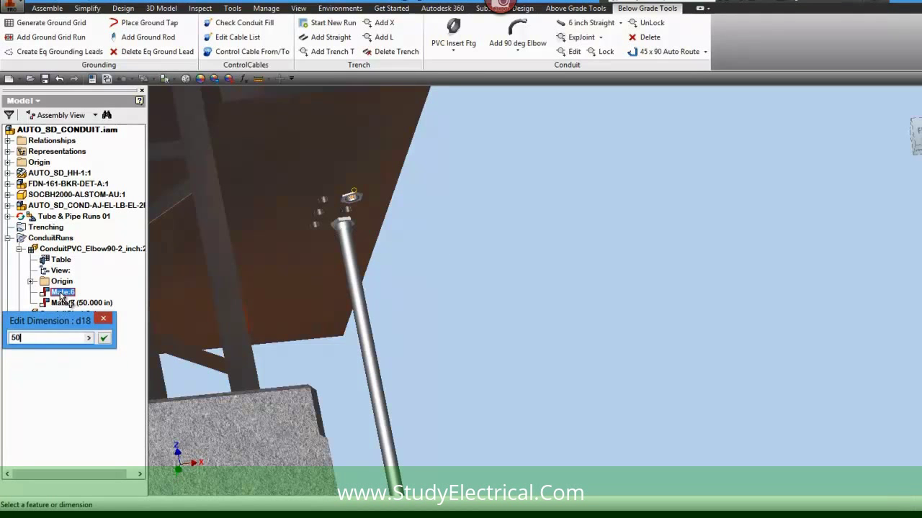
type("50")
key("Return")
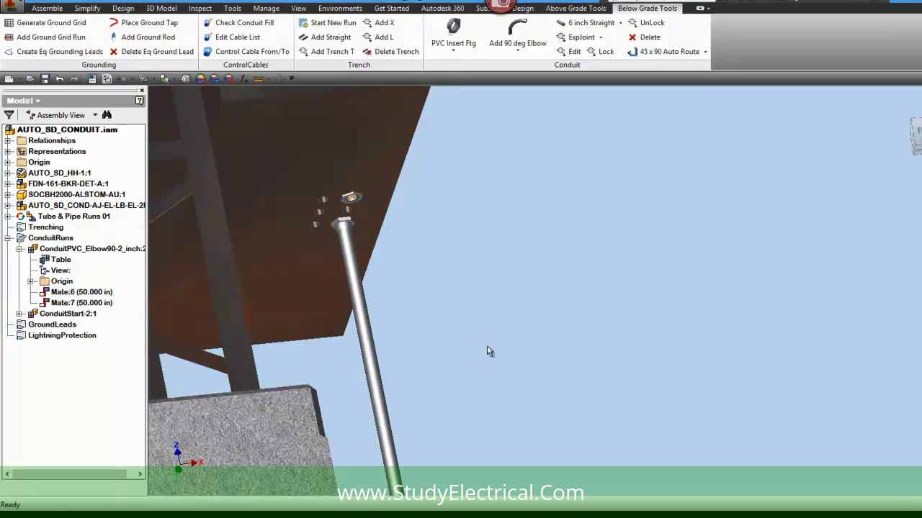
- Add a flex conduit run from the conduit end's circular edge to the second edge
middle_click_drag(487, 346, 407, 334, "shift")
scroll(514, 387, "down", 3)
scroll(514, 387, "up", 3)
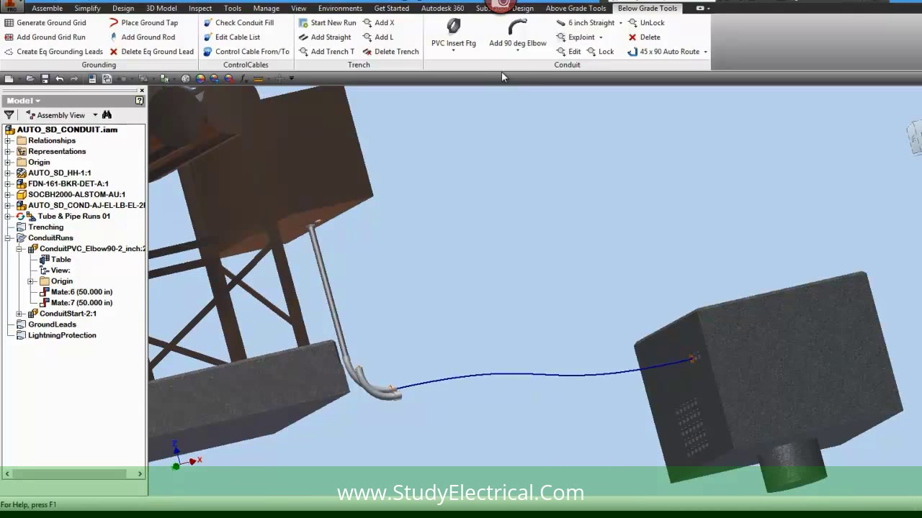
left_click(518, 53)
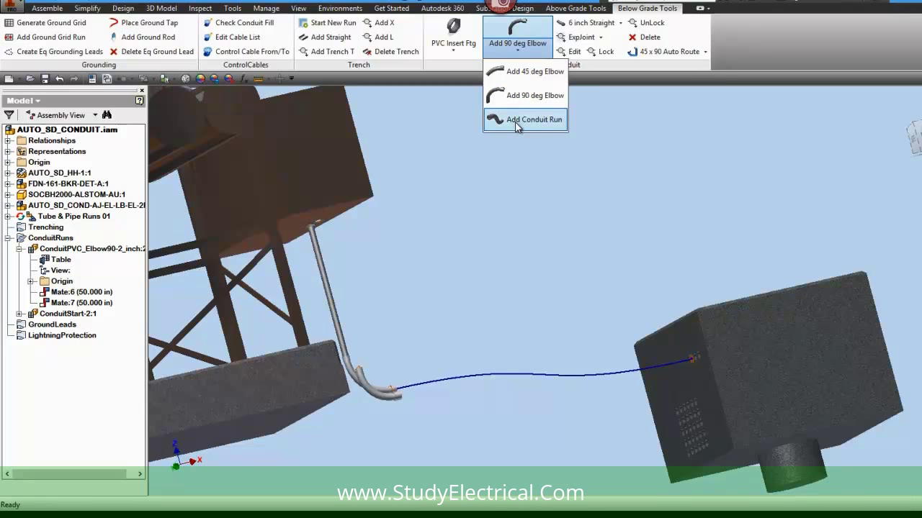
left_click(533, 119)
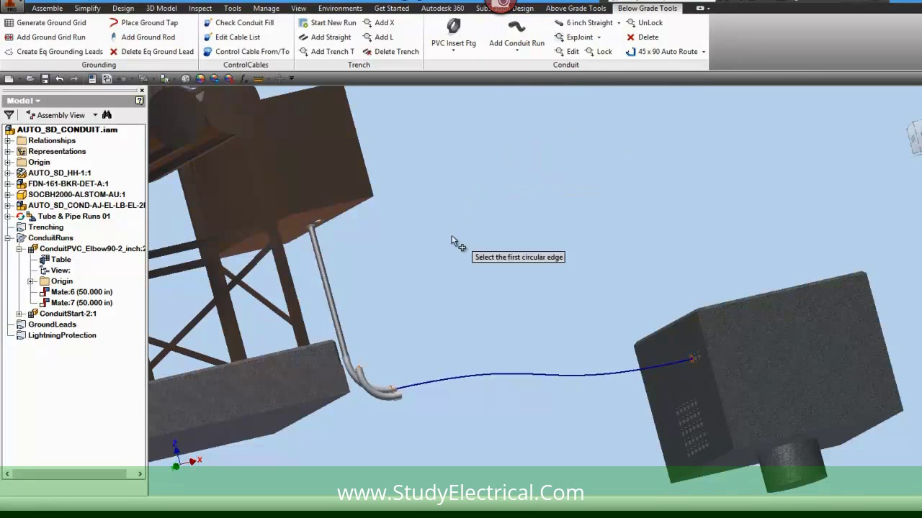
middle_click_drag(262, 214, 296, 230)
left_click(340, 211)
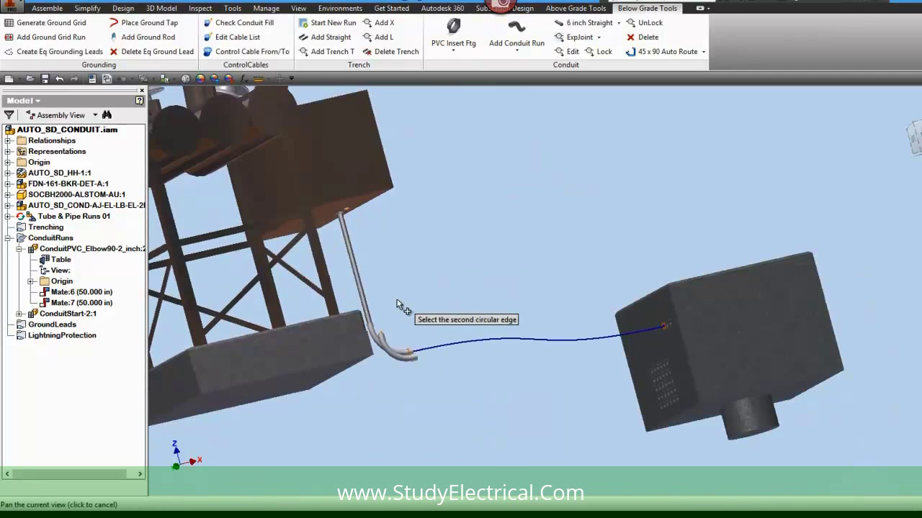
scroll(400, 327, "up", 5)
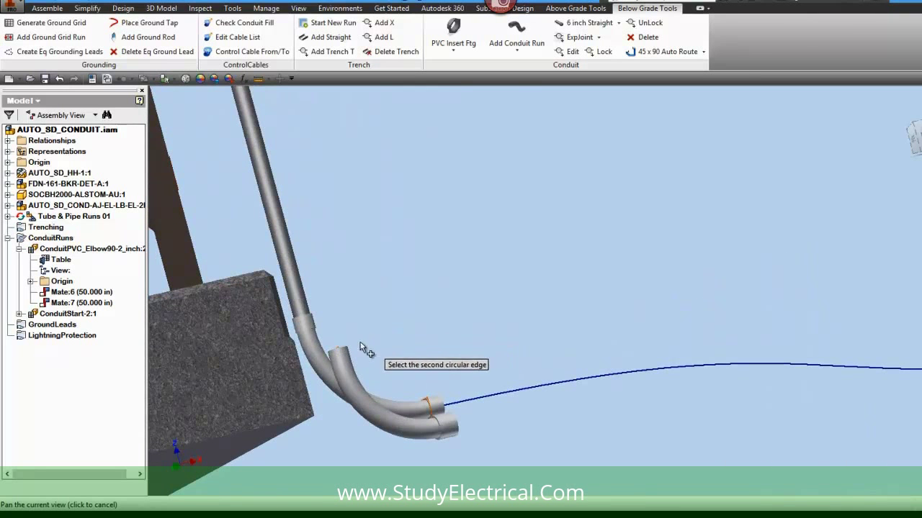
left_click(351, 346)
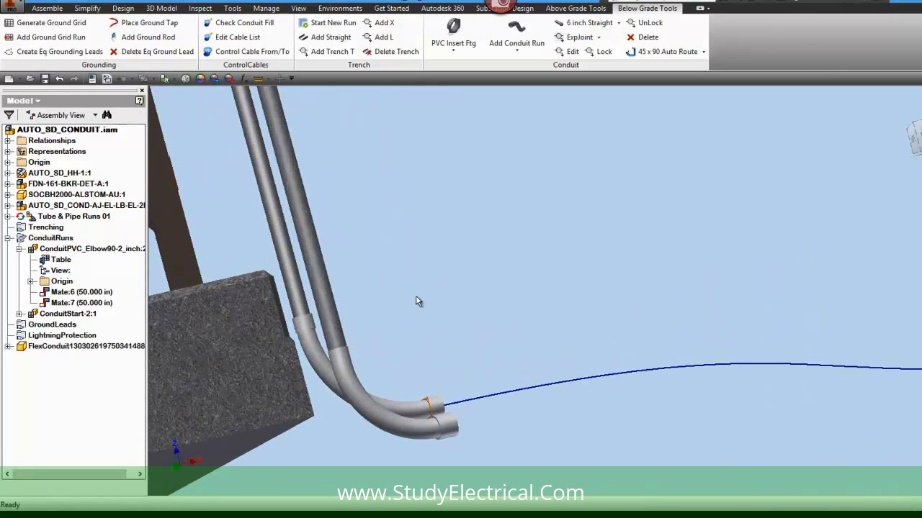
- Add another conduit run from the second elbow's end to the hand hole knock-out
right_click(417, 301)
left_click(409, 256)
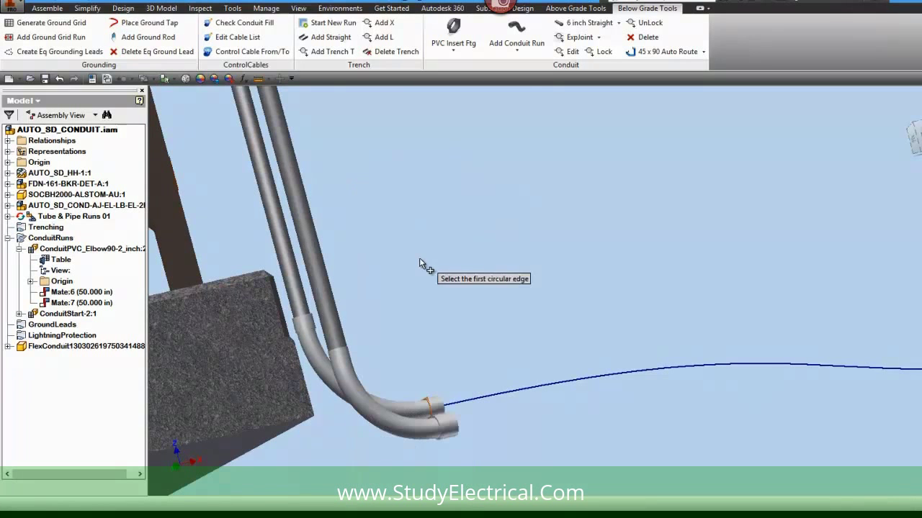
left_click(442, 444)
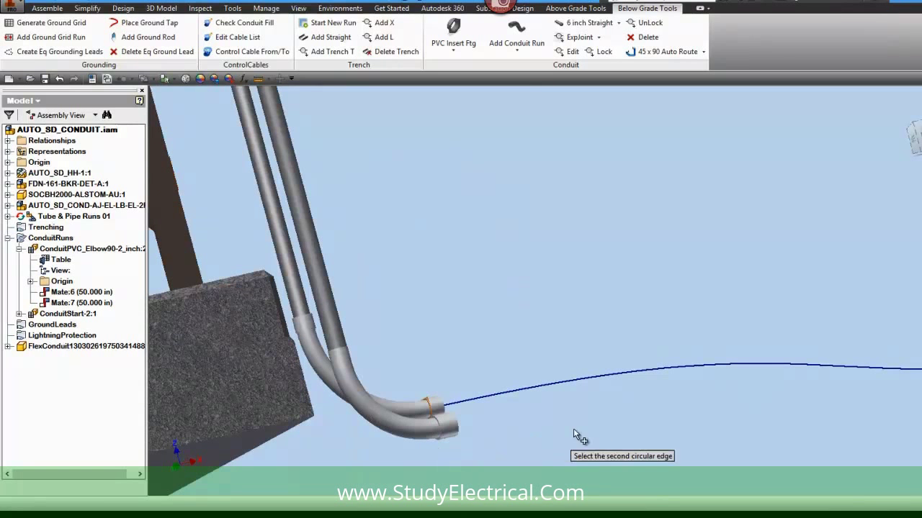
scroll(684, 425, "down", 3)
middle_click_drag(684, 422, 317, 448)
scroll(609, 388, "up", 4)
left_click(609, 389)
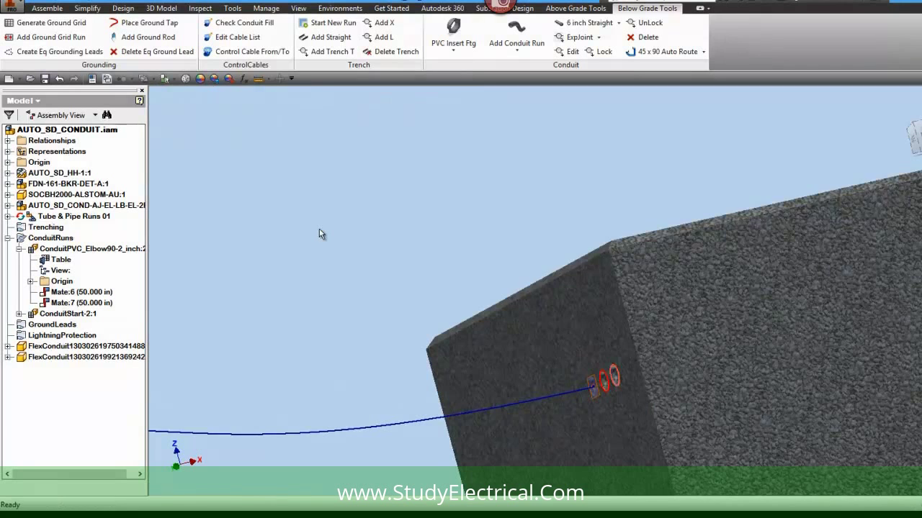
- Review both conduits and the flexible conduit's edit settings, then close them
key("F5")
key("F4")
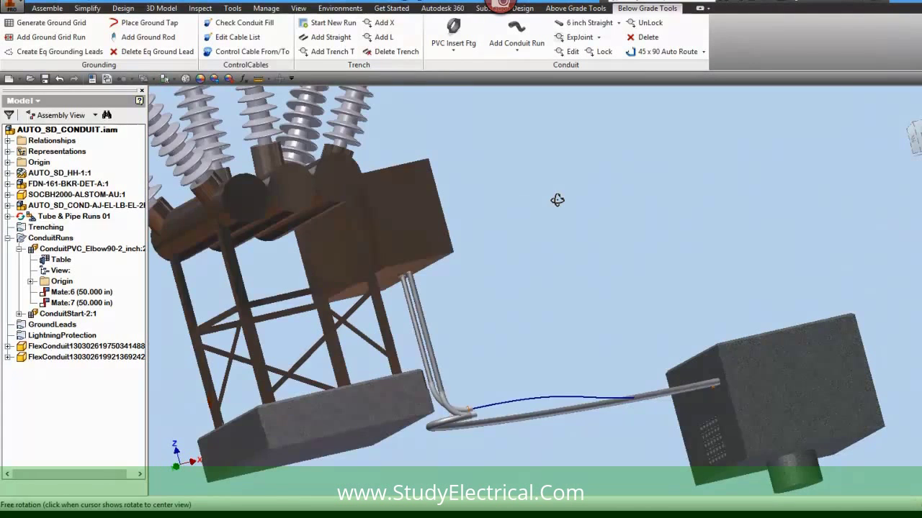
left_click_drag(558, 203, 556, 225)
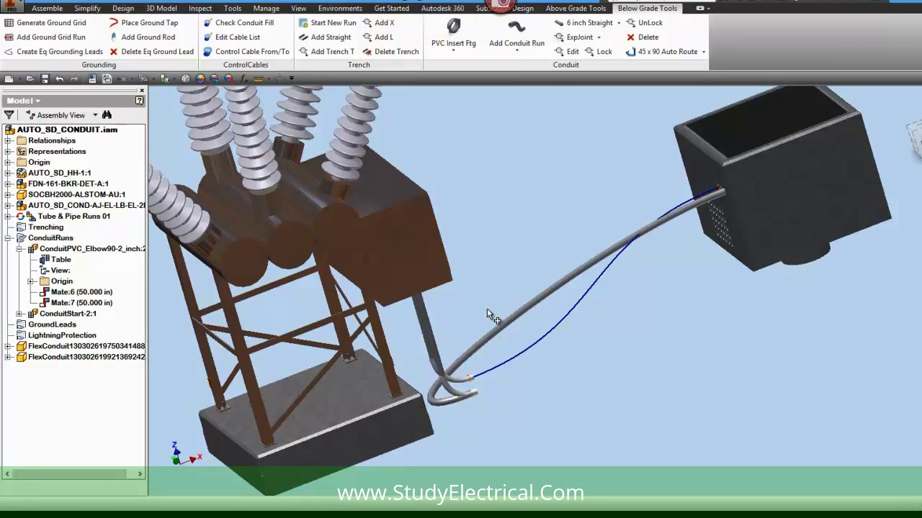
left_click(489, 333)
left_click(490, 333)
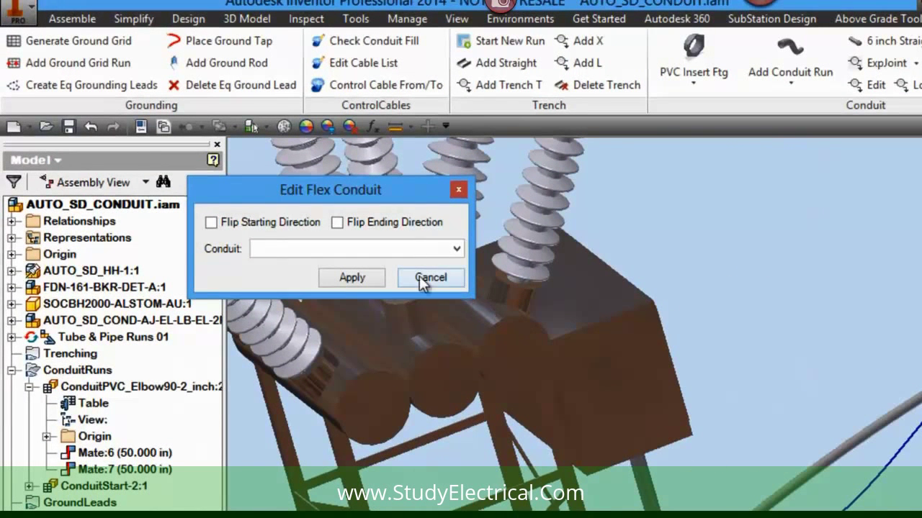
left_click(211, 223)
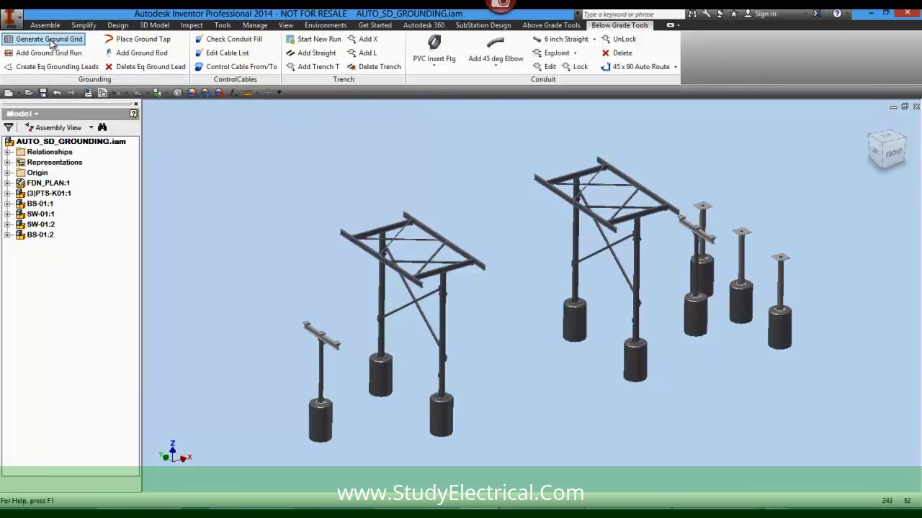
- Extend the grid lines to an 80 × 40 ft, 10 ft mesh at 24 in depth and create the grid
left_click(49, 39)
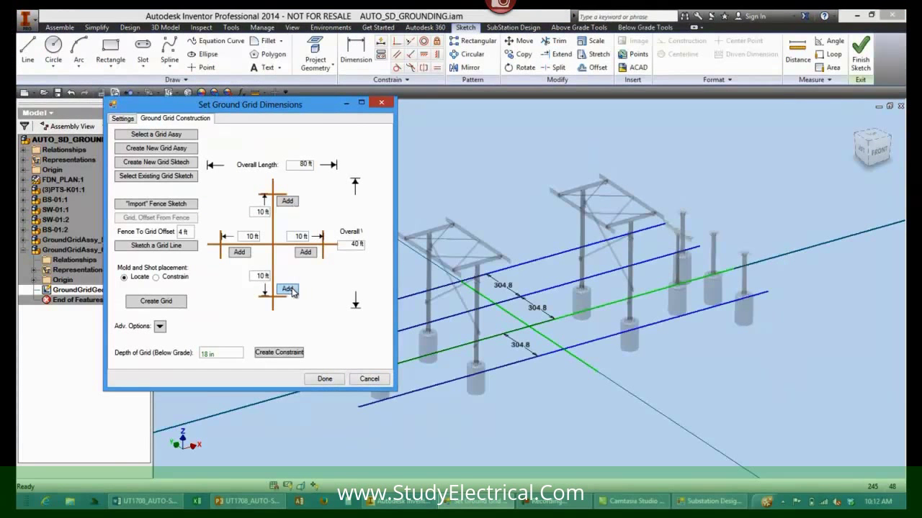
left_click(288, 289)
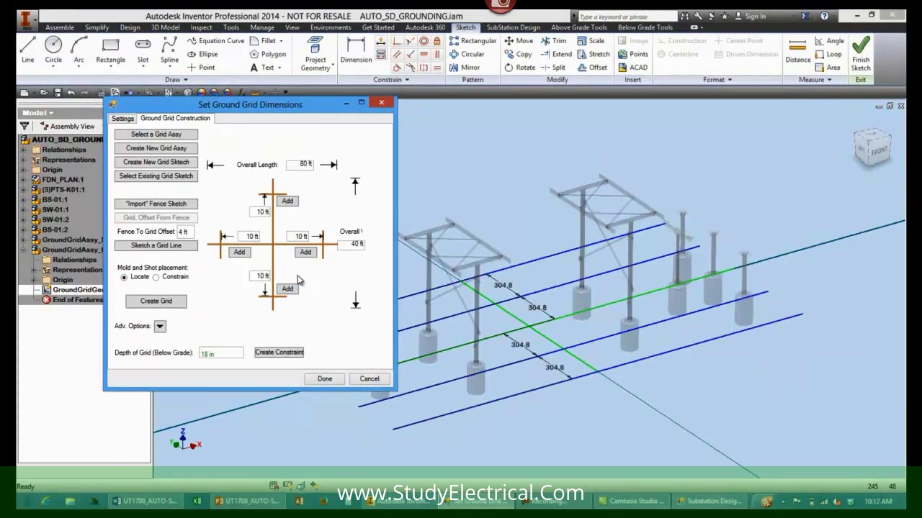
left_click(240, 253)
left_click(154, 301)
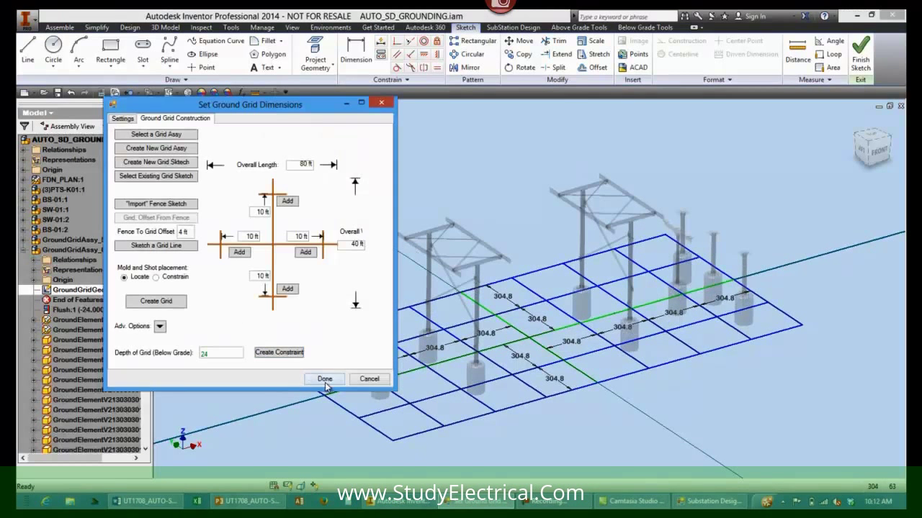
left_click(325, 382)
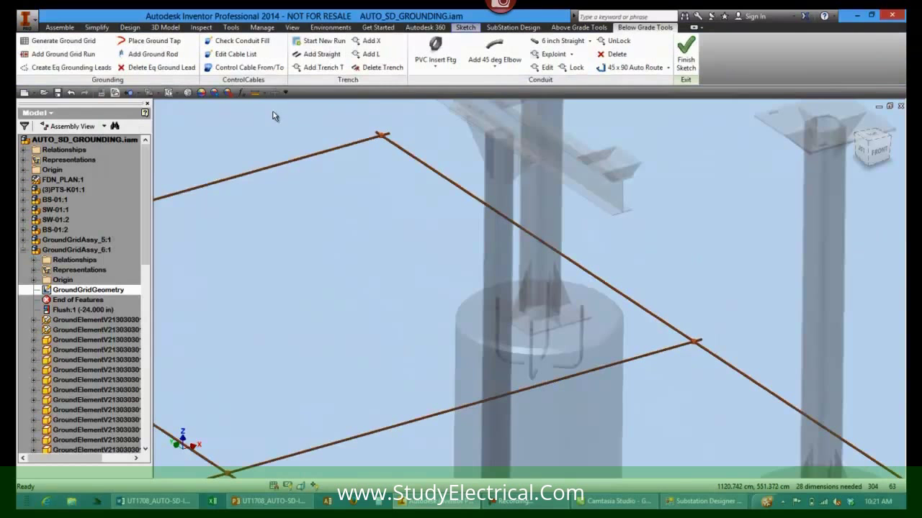
- Place a default ground lug on the equipment foundation plate face
left_click(72, 68)
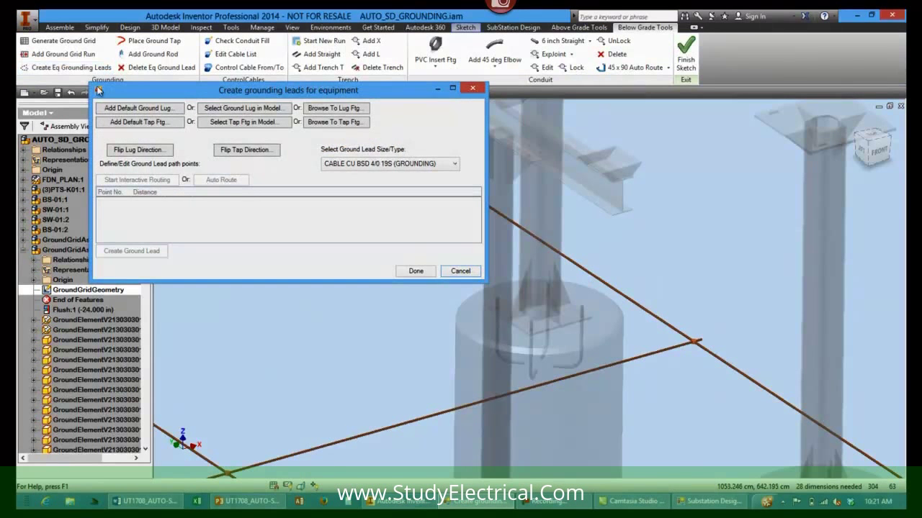
left_click(128, 108)
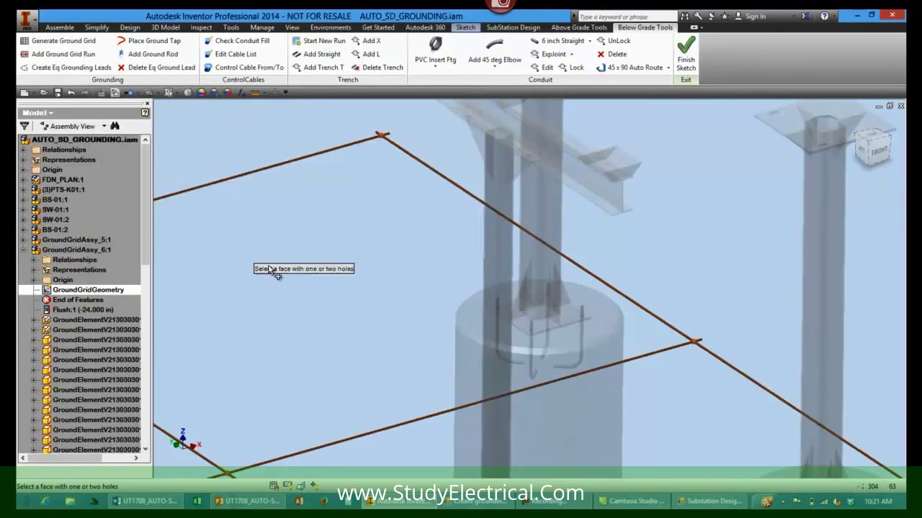
left_click(553, 314)
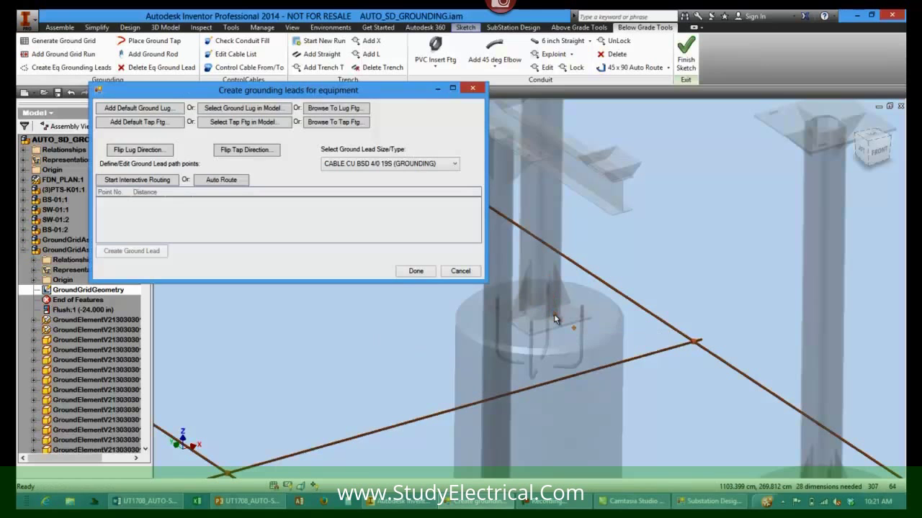
- Place a default tap fitting on the right grid conductor and return to the grounding-lead settings
left_click(415, 271)
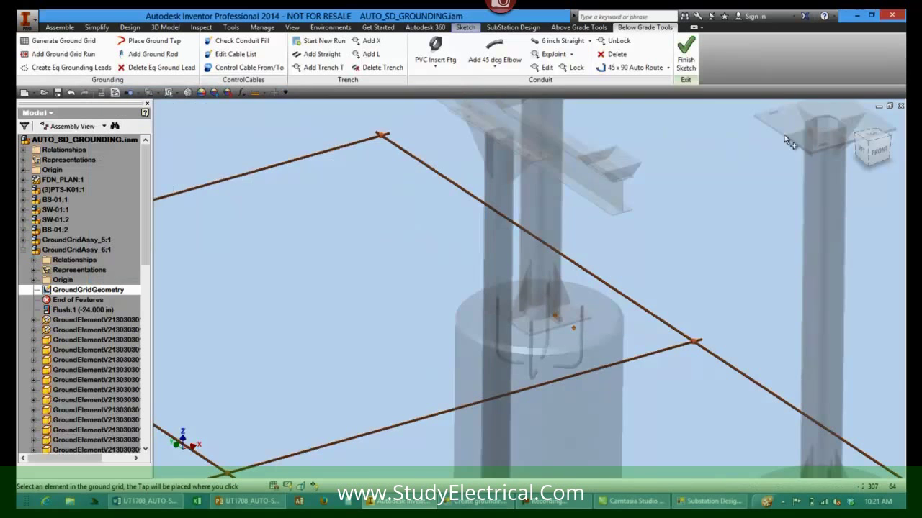
scroll(646, 258, "up", 5)
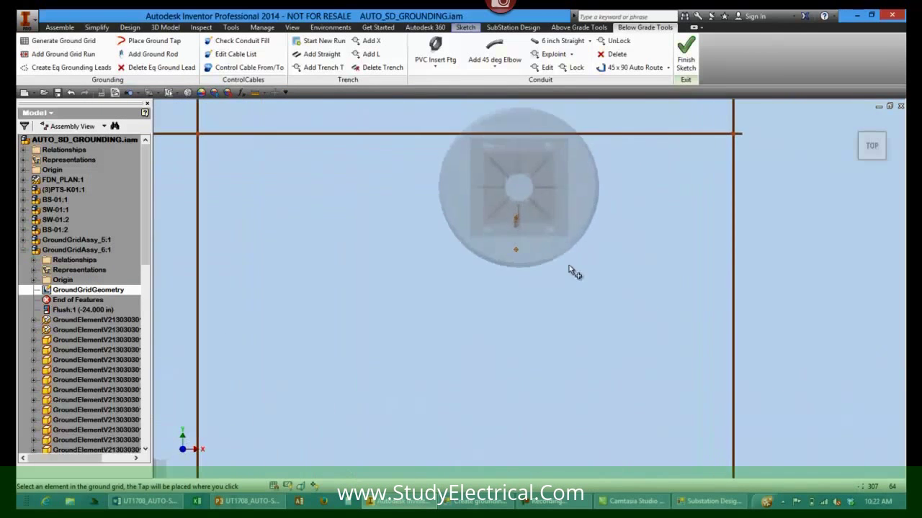
left_click(733, 288)
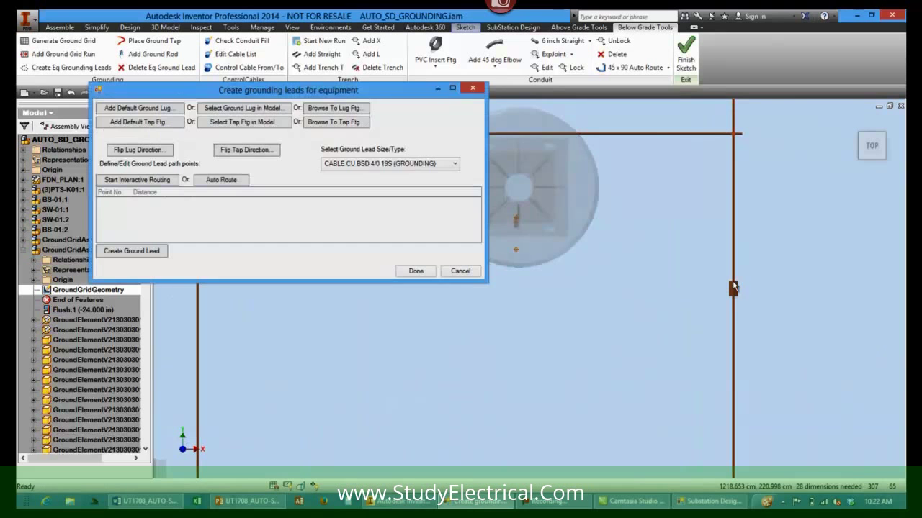
left_click(855, 121)
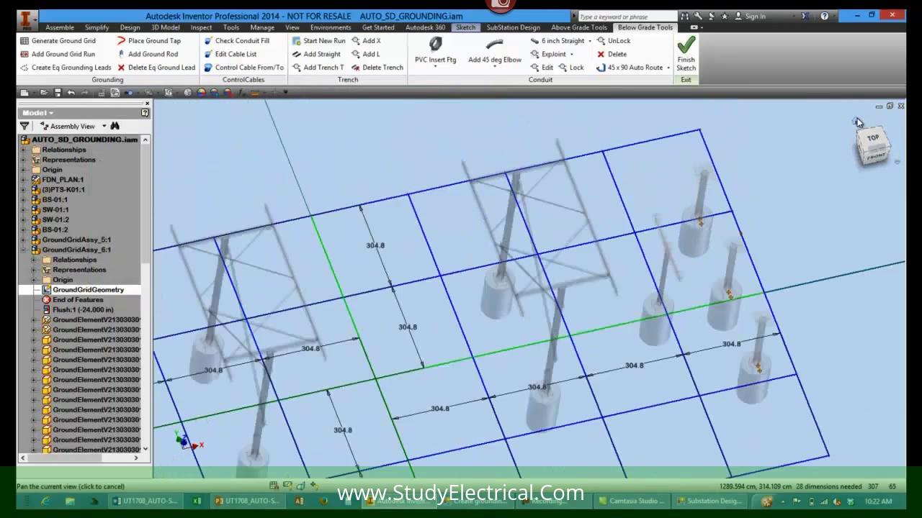
scroll(729, 256, "up", 6)
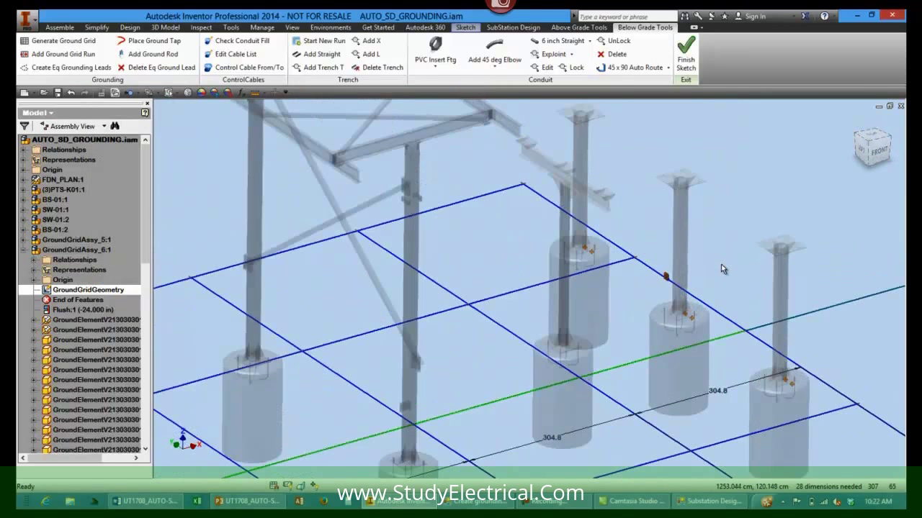
scroll(723, 269, "up", 4)
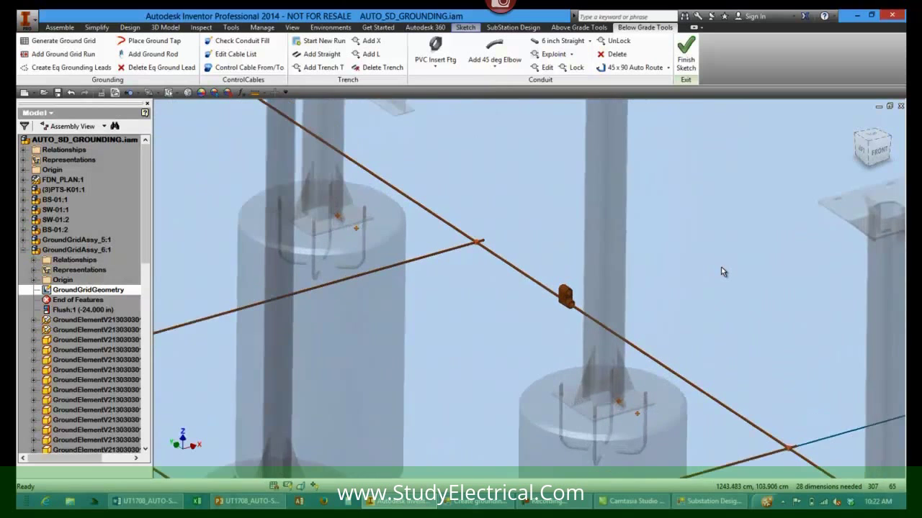
scroll(723, 273, "up", 1)
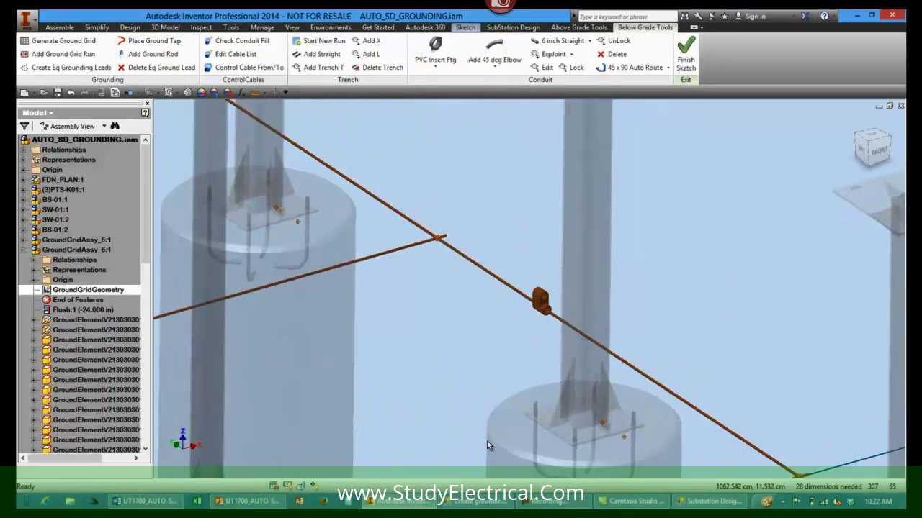
left_click(454, 504)
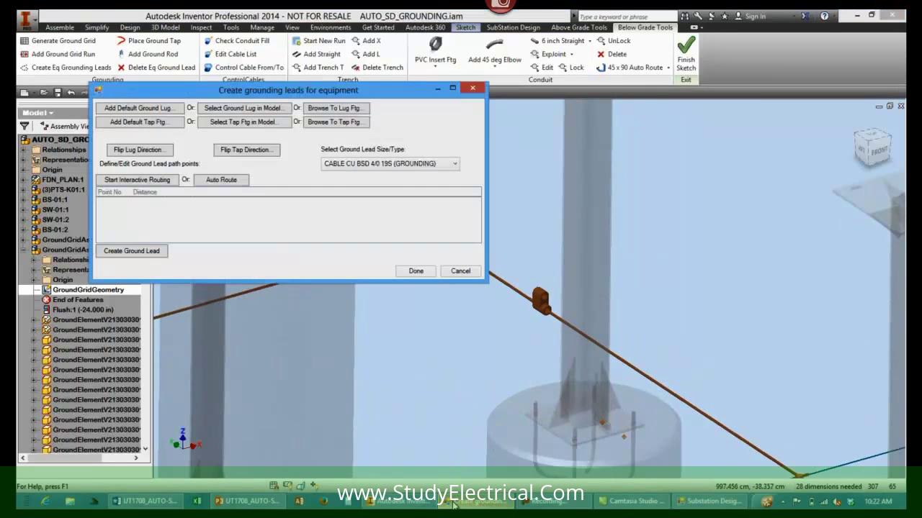
- Pick the lead's route points interactively, starting at the lug's workpoint
left_click(135, 181)
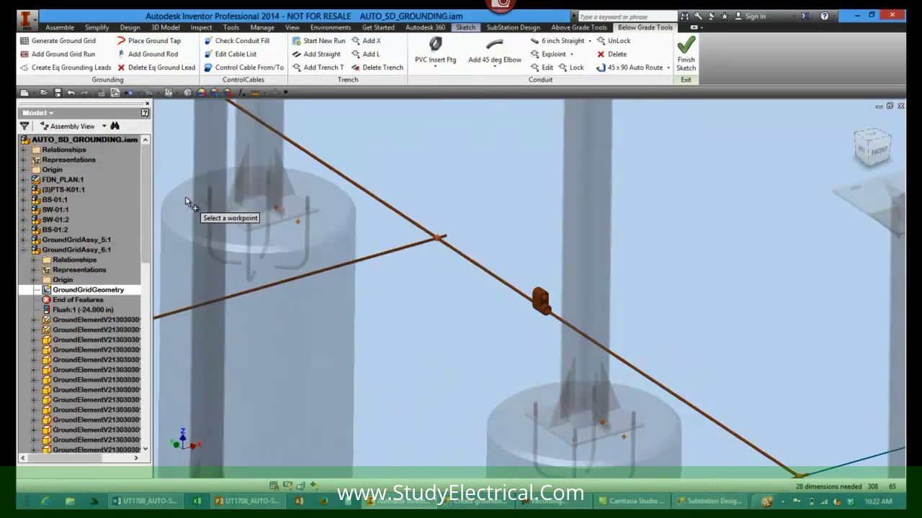
left_click(296, 224)
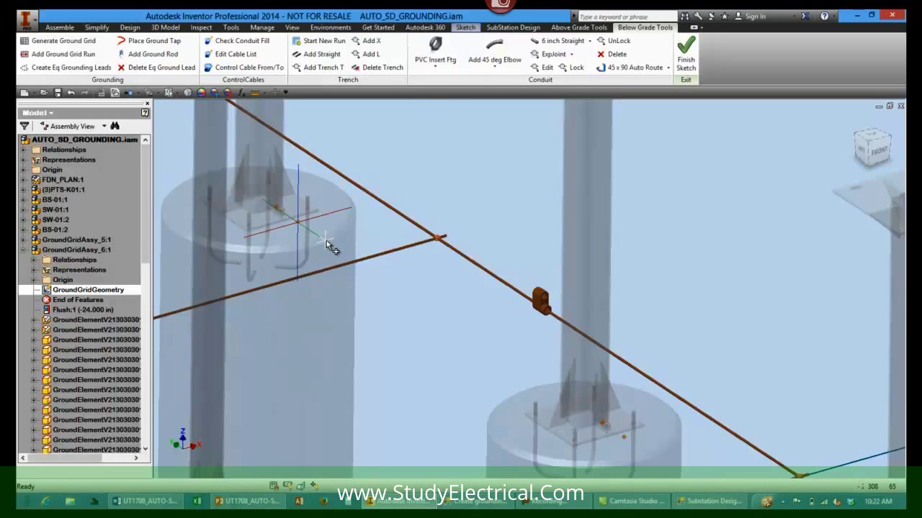
left_click(327, 241)
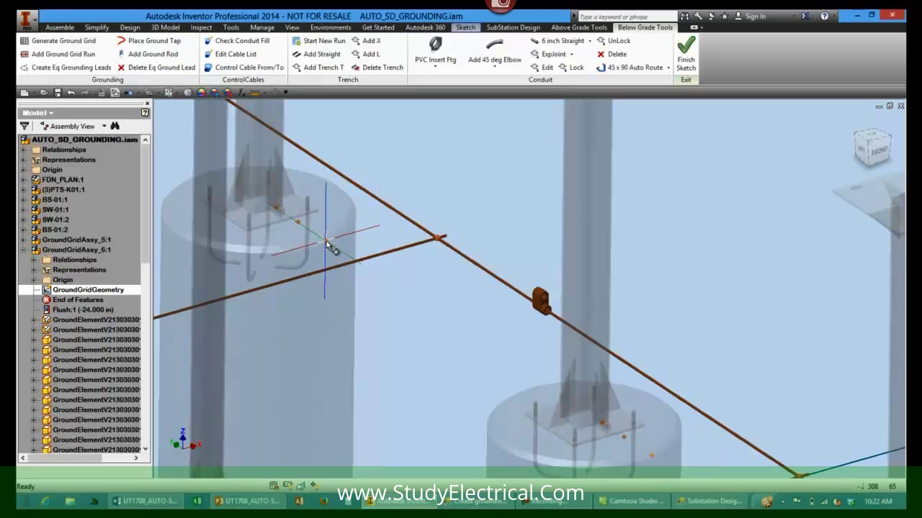
left_click(325, 279)
- Set the route point distances to 1 and 4 and create the CABLE CU BSD 4/0 19S ground lead
left_click(137, 203)
key("BackSpace")
key("BackSpace")
key("BackSpace")
key("BackSpace")
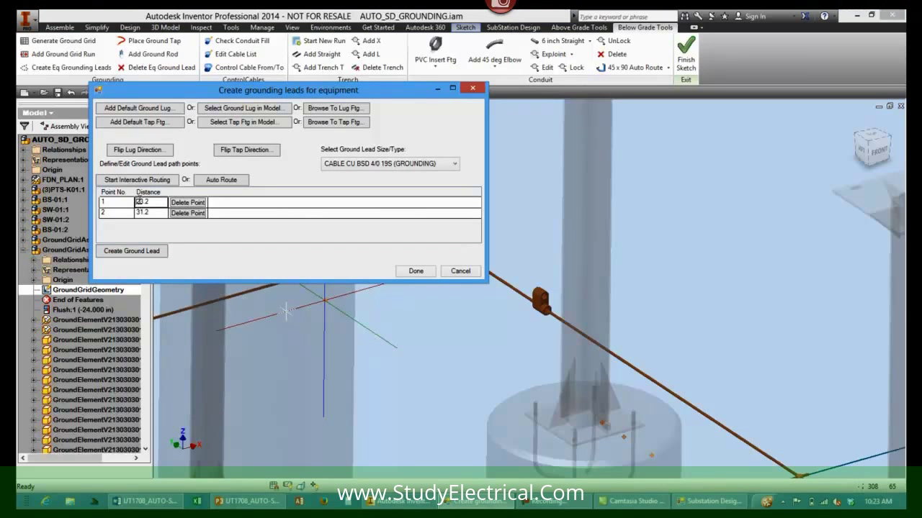
type("18")
key("Return")
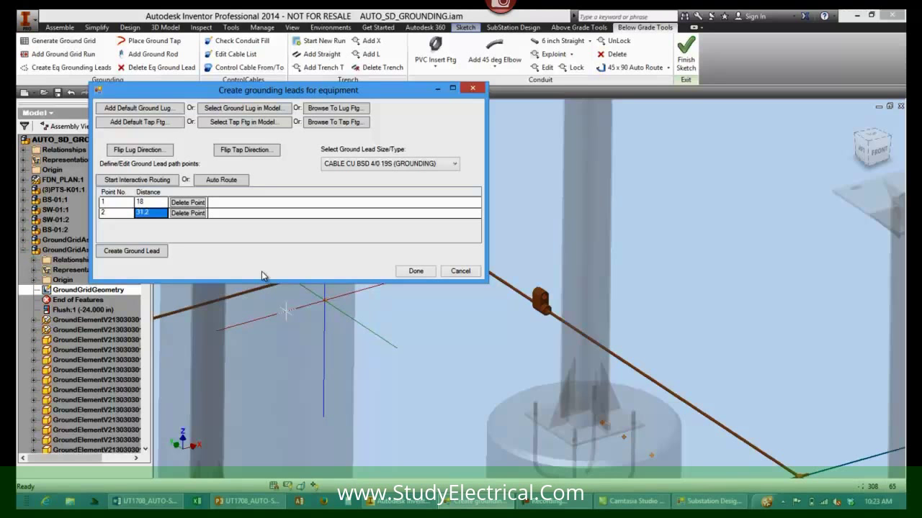
type("4")
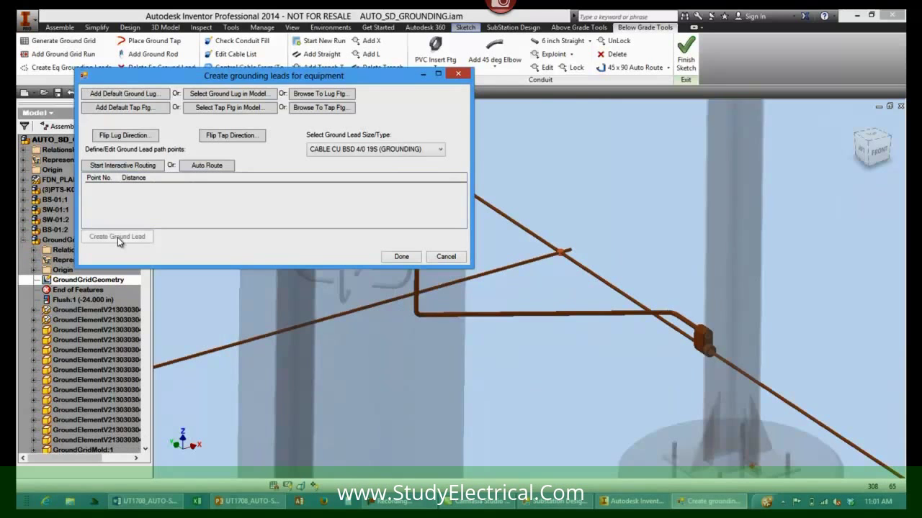
left_click(401, 257)
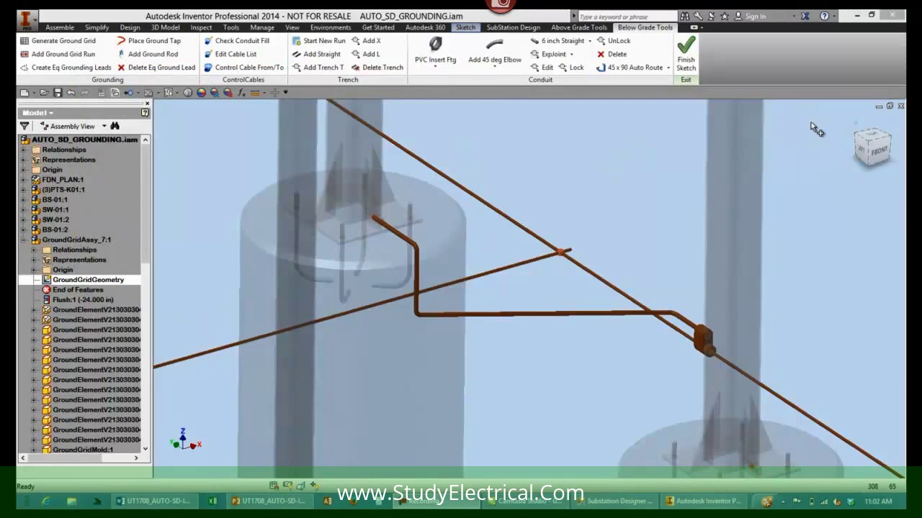
left_click(871, 138)
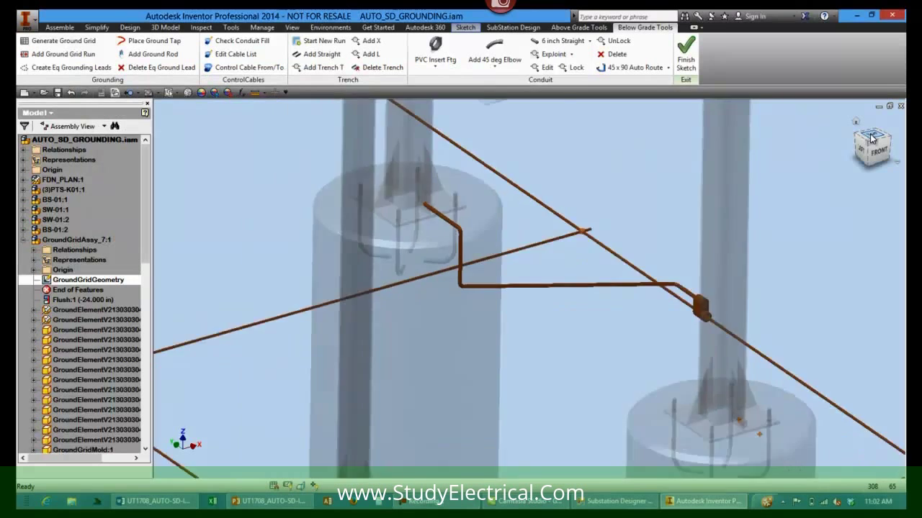
scroll(704, 264, "down", 10)
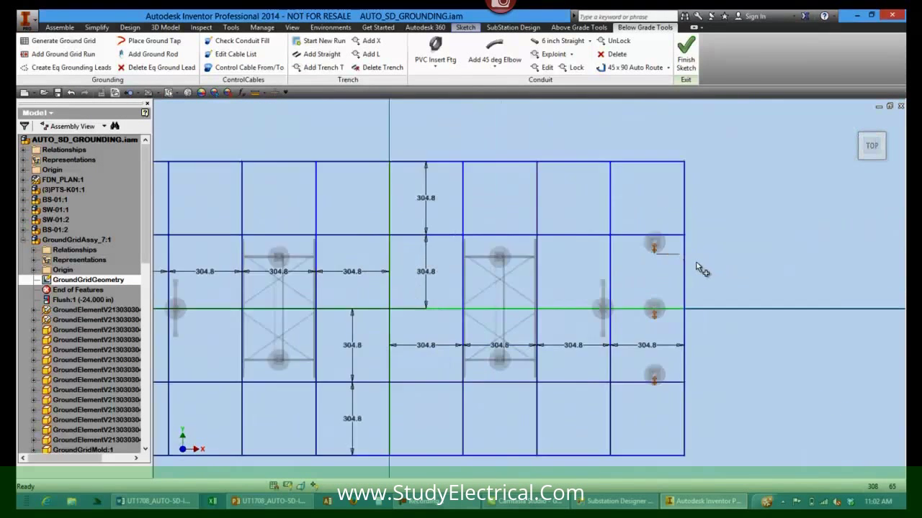
scroll(704, 248, "down", 2)
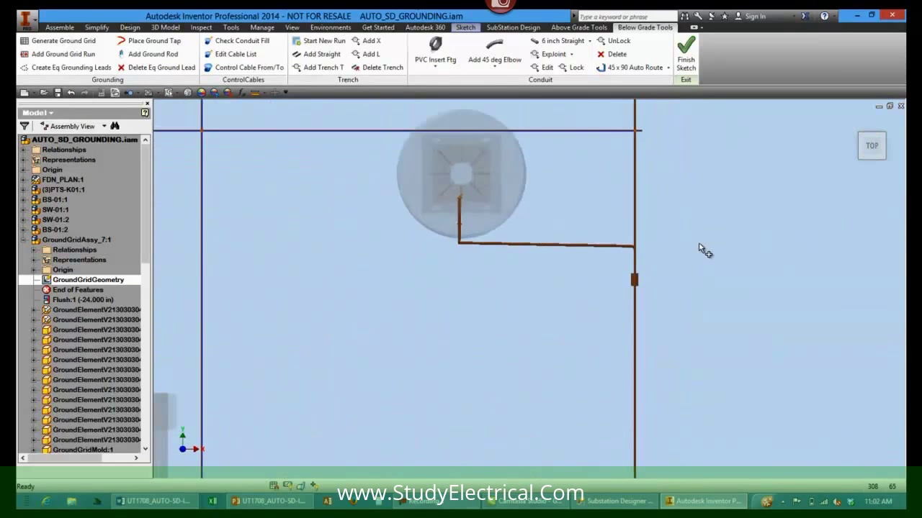
scroll(704, 250, "down", 2)
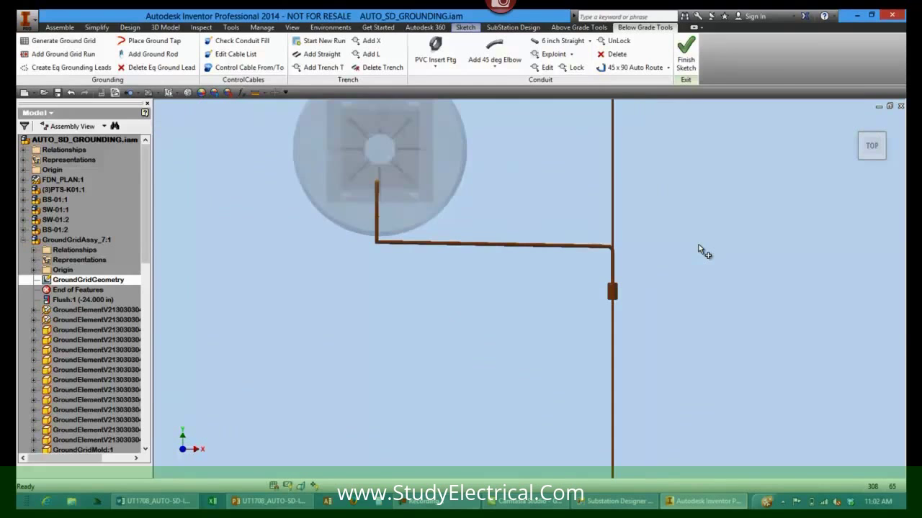